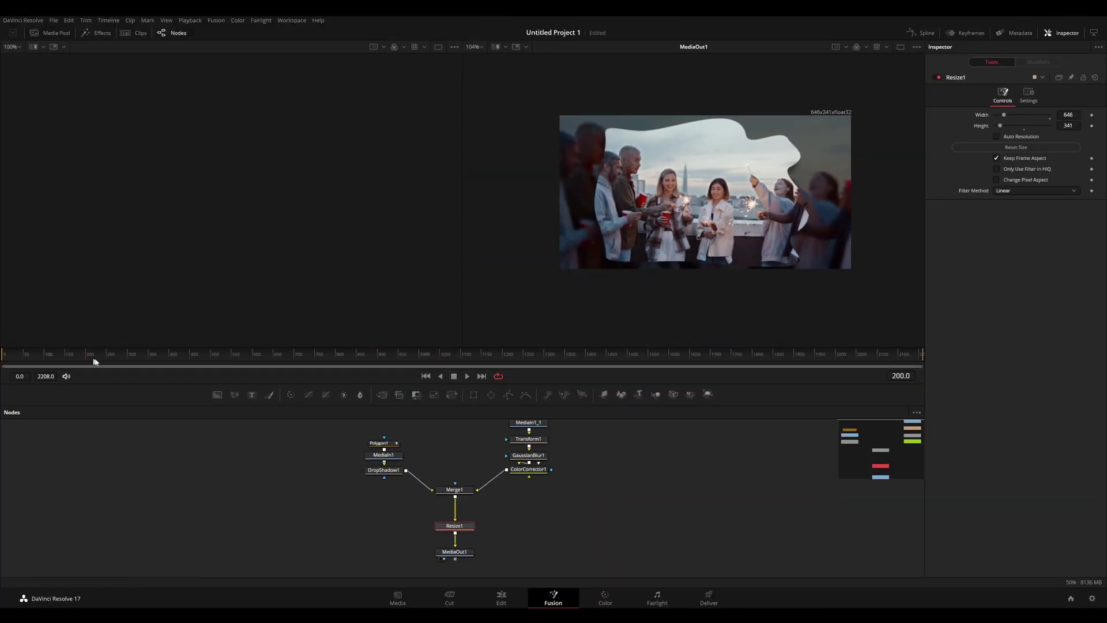
Step: Scrub the Resize1 composition from frame 806 to frame 1465 to preview playback
{"action": "mouse_move", "coordinate": [341, 362]}
{"action": "left_mouse_down"}
{"action": "mouse_move", "coordinate": [411, 355]}
{"action": "mouse_move", "coordinate": [353, 359]}
{"action": "left_mouse_up"}
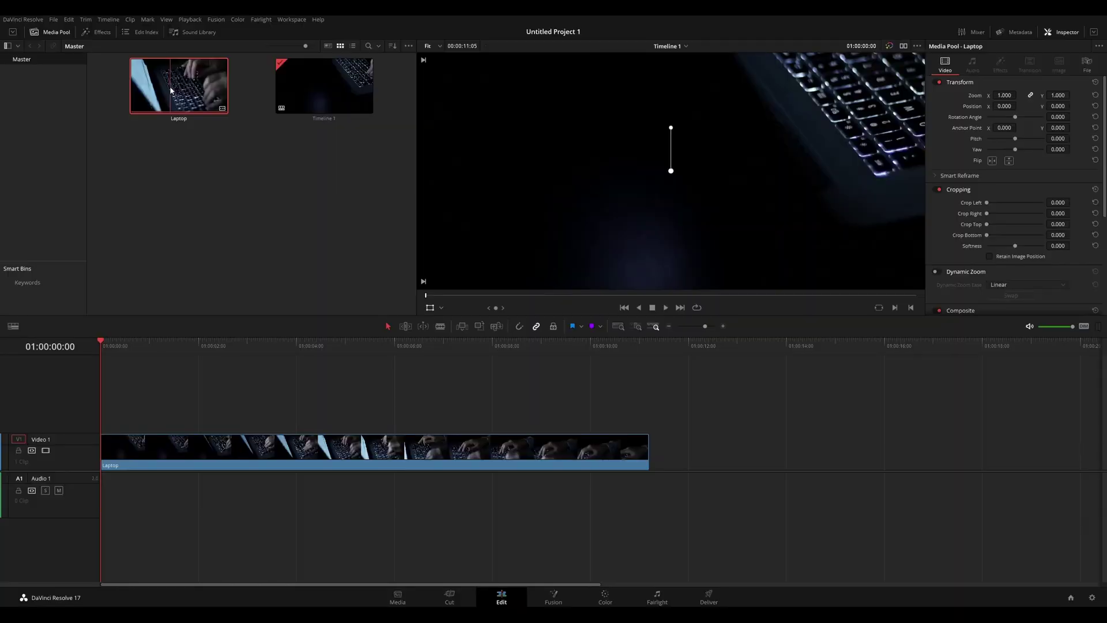
Step: Generate optimized media for the Laptop clip in the Media Pool
{"action": "right_click", "coordinate": [173, 69]}
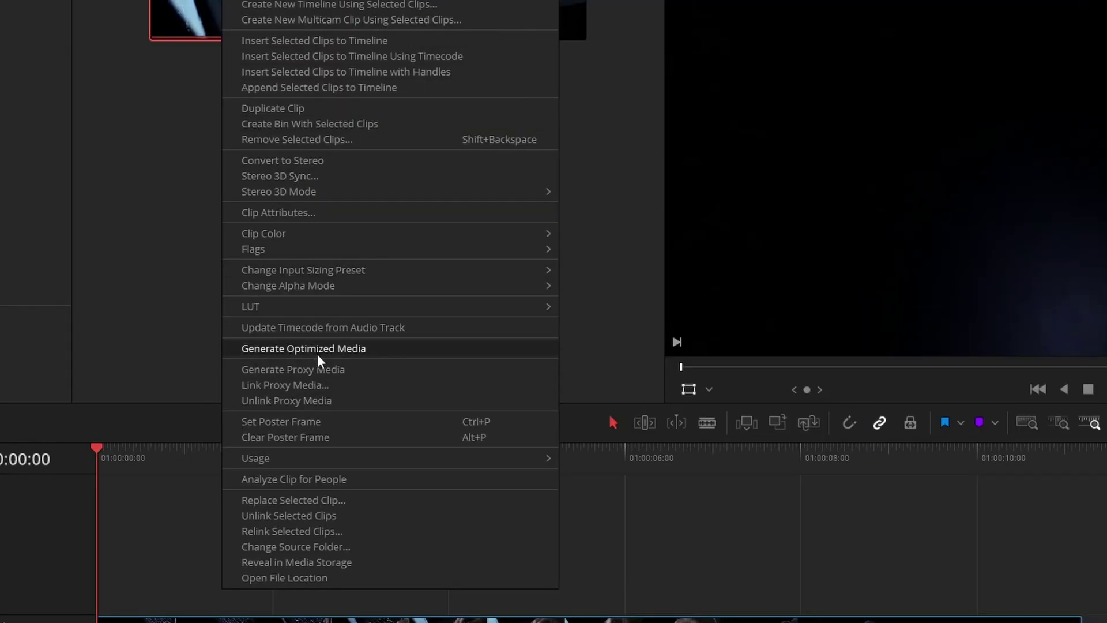
{"action": "left_click", "coordinate": [322, 374]}
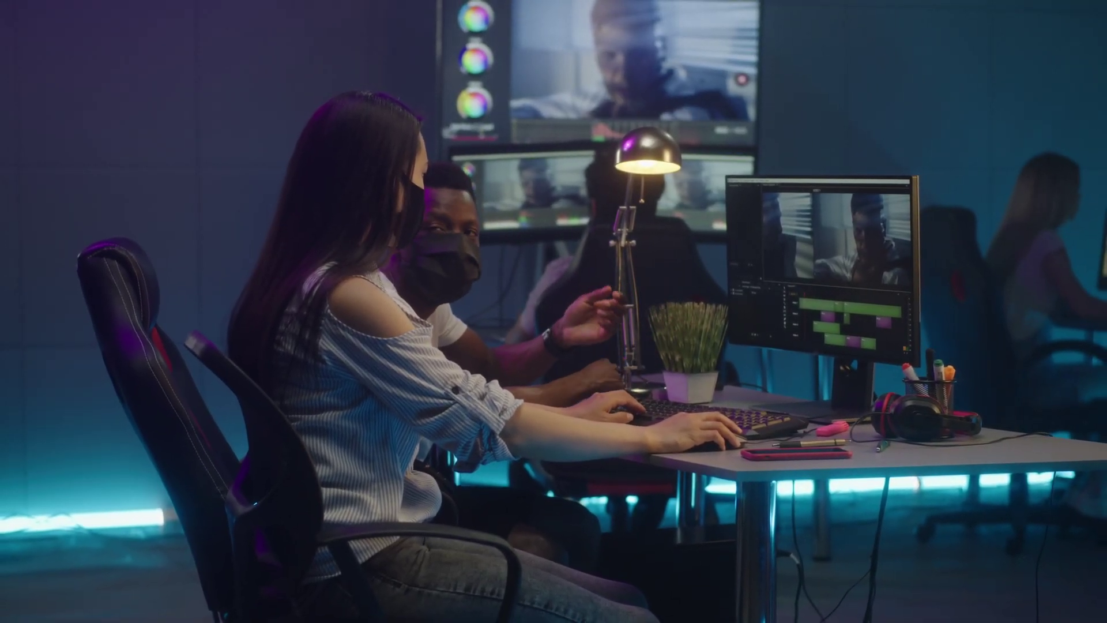
Step: Select all ten OBS recordings in File Explorer, totalling 19.7 GB
{"action": "left_click_drag", "start_coordinate": [36, 206], "coordinate": [742, 126]}
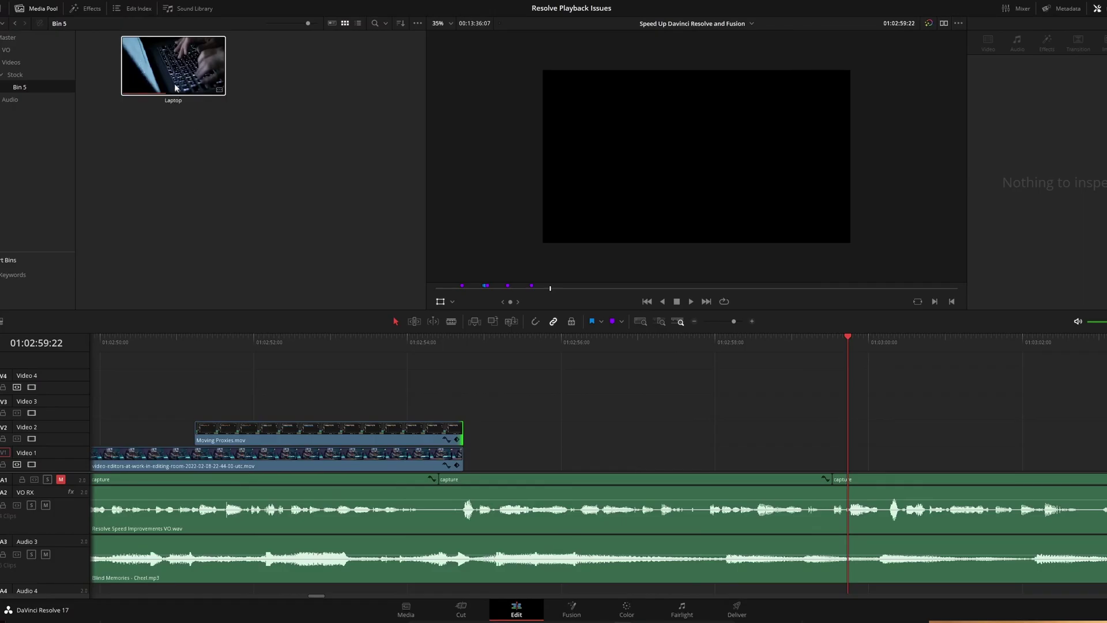
{"action": "right_click", "coordinate": [175, 85]}
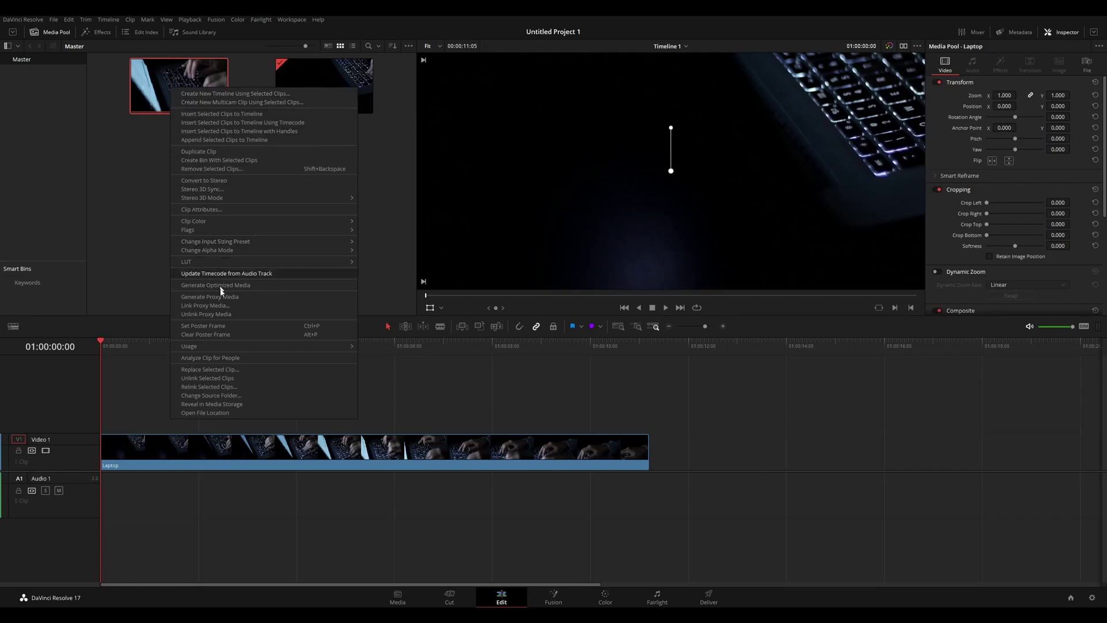
Step: Generate proxy media for the Laptop clip and place the Apex montage clip at the timeline start
{"action": "left_click", "coordinate": [225, 298]}
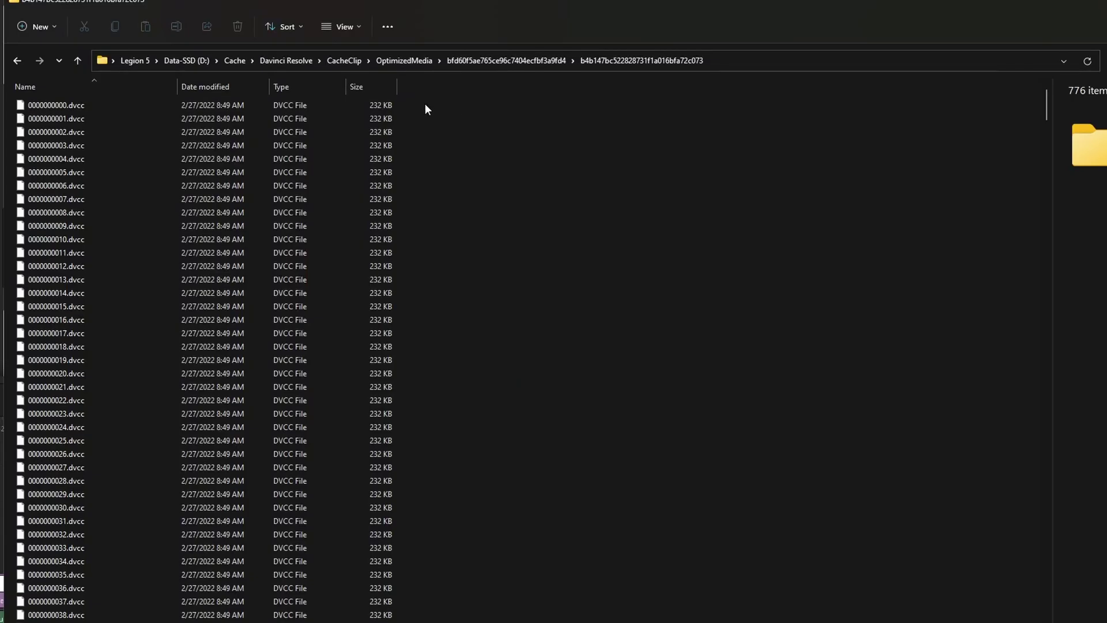
{"action": "left_click_drag", "start_coordinate": [424, 104], "coordinate": [68, 622]}
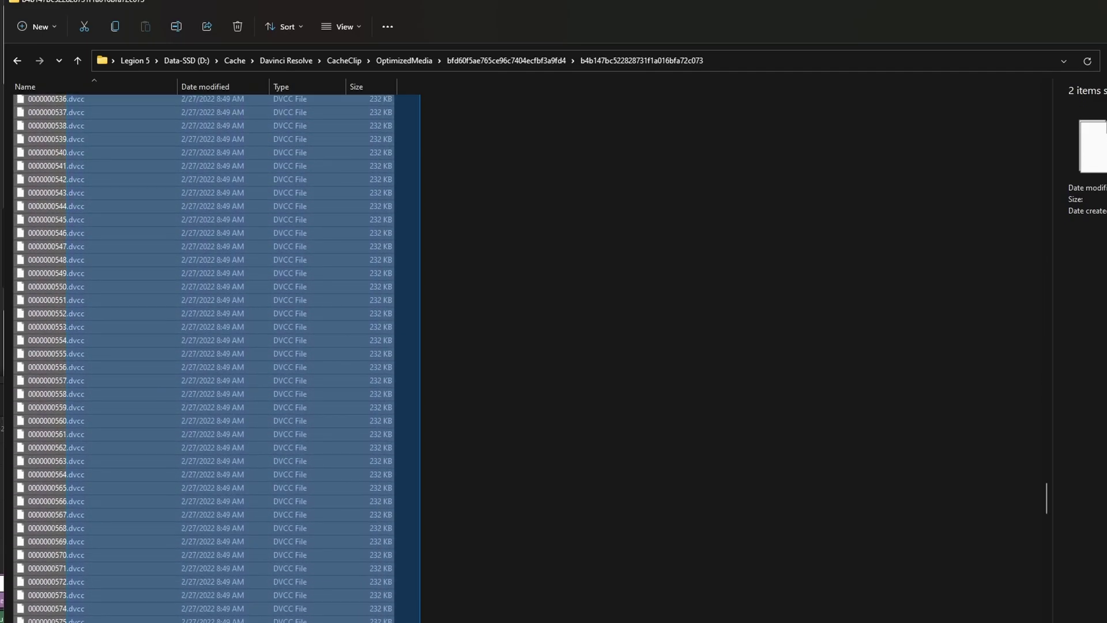
{"action": "scroll", "coordinate": [207, 358], "scroll_direction": "down", "scroll_amount": 5}
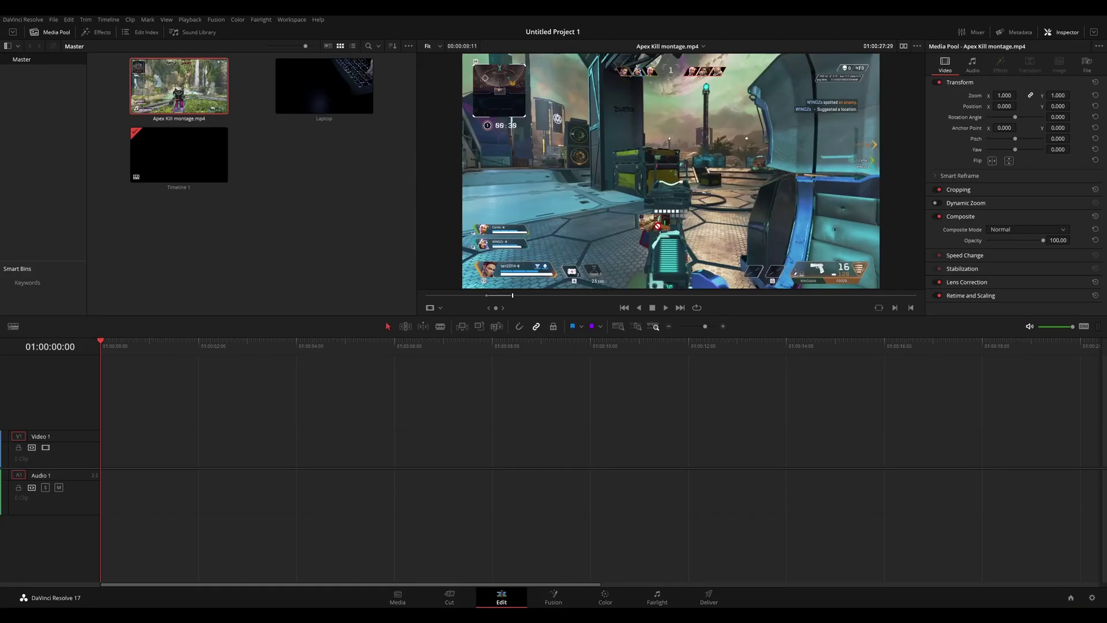
{"action": "left_click_drag", "start_coordinate": [179, 86], "coordinate": [102, 465]}
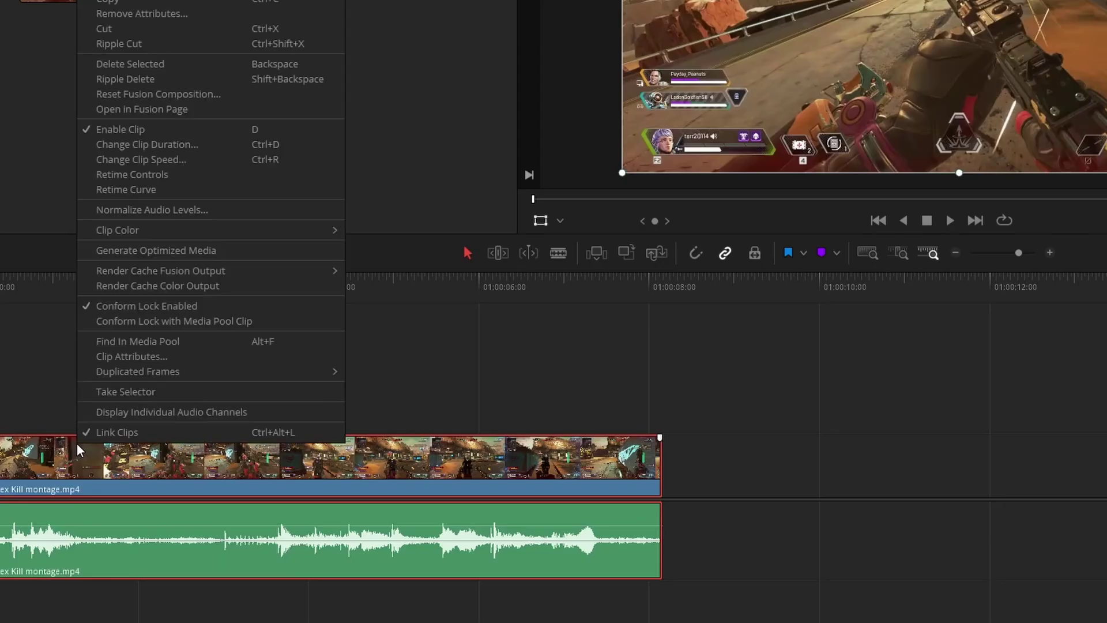
Step: Generate optimized media for the Apex Kill montage clip on the timeline
{"action": "right_click", "coordinate": [162, 437]}
{"action": "left_click", "coordinate": [157, 250]}
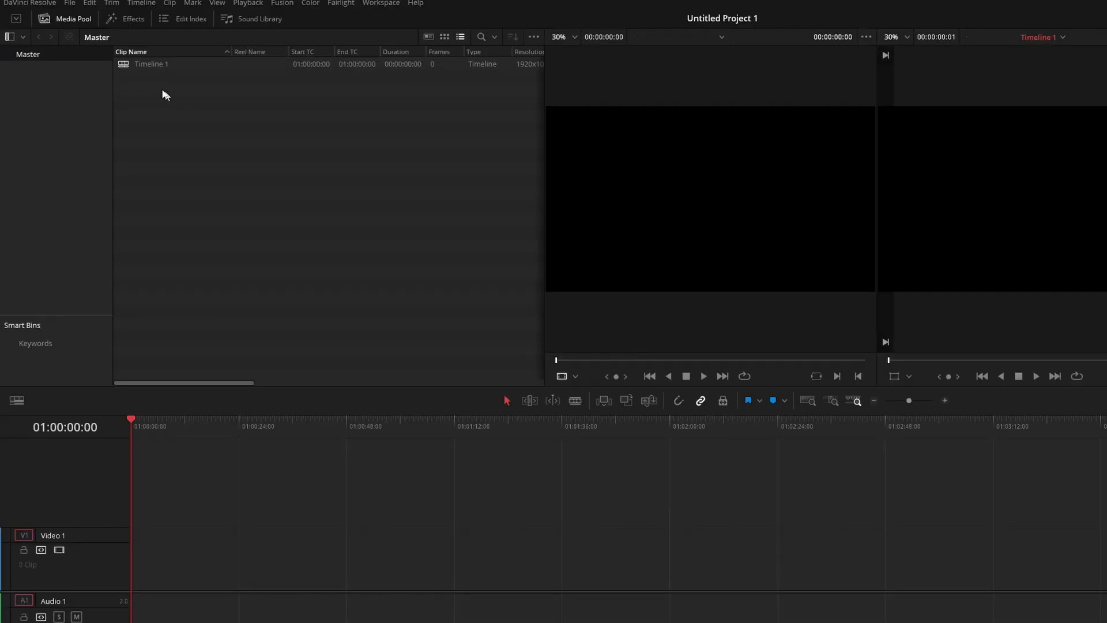
Step: Make D:\Cache\Davinci Resolve the first Media Storage location in Preferences and save
{"action": "left_click", "coordinate": [44, 3]}
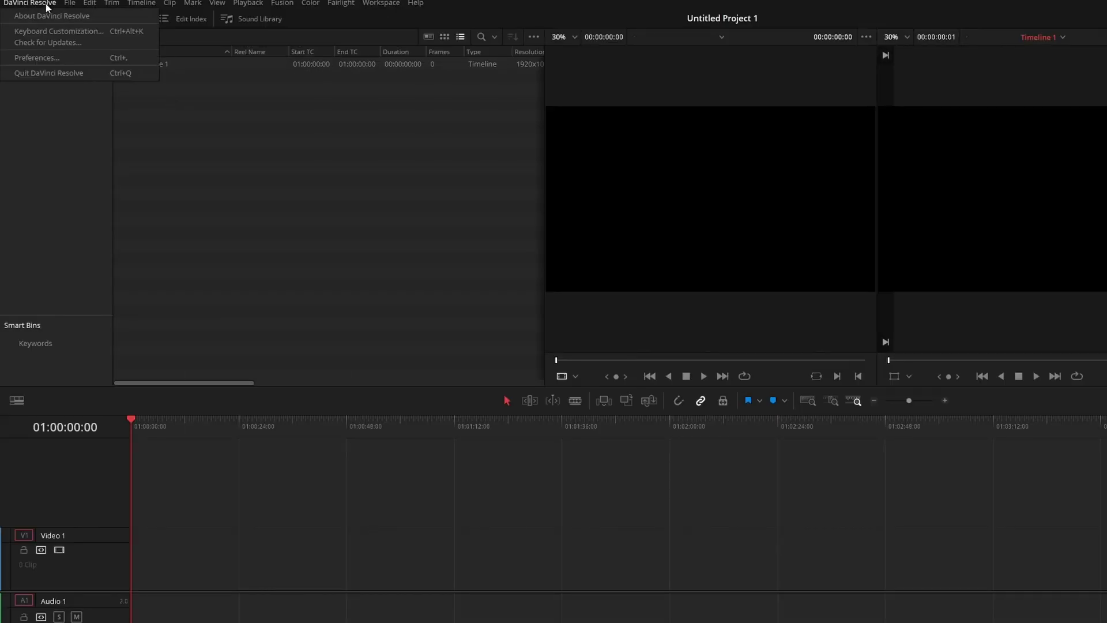
{"action": "left_click", "coordinate": [78, 57]}
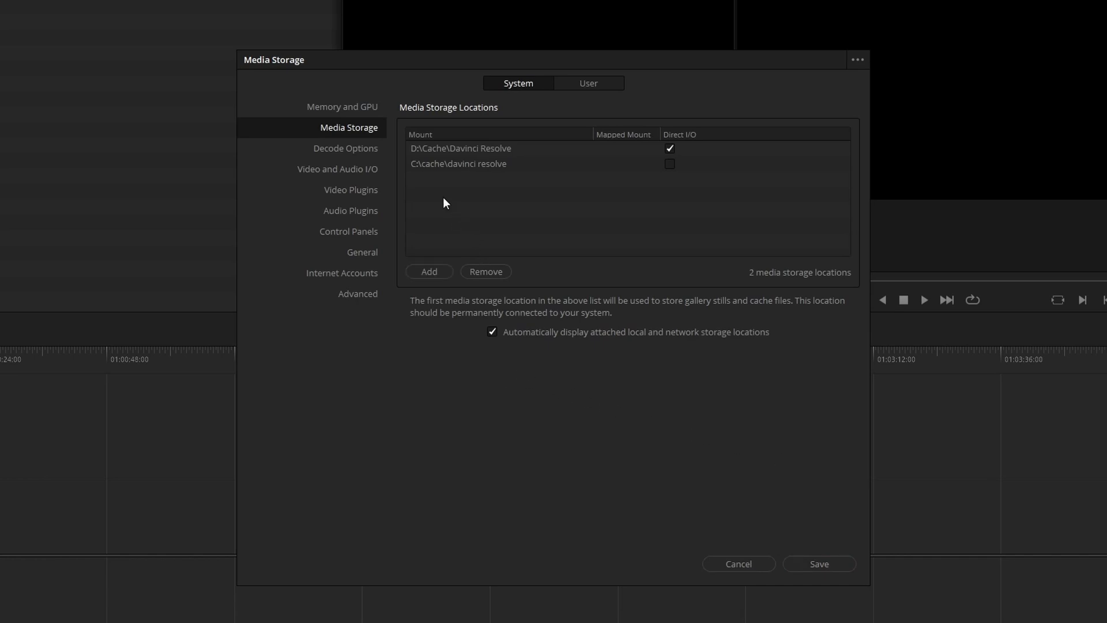
{"action": "left_click", "coordinate": [444, 168]}
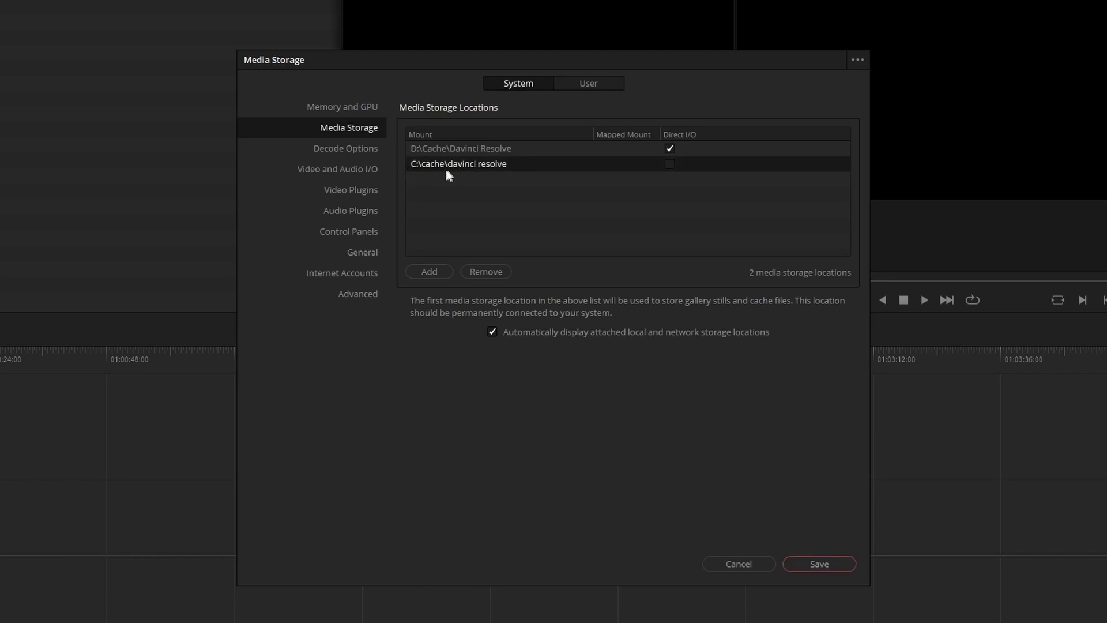
{"action": "left_click", "coordinate": [438, 147]}
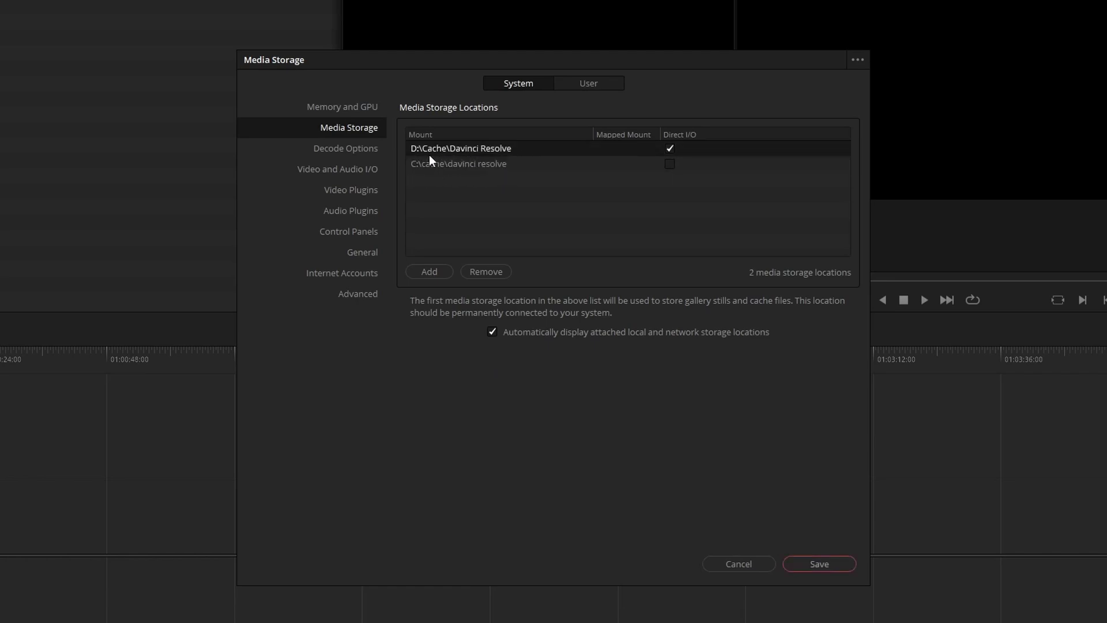
{"action": "left_click", "coordinate": [825, 563]}
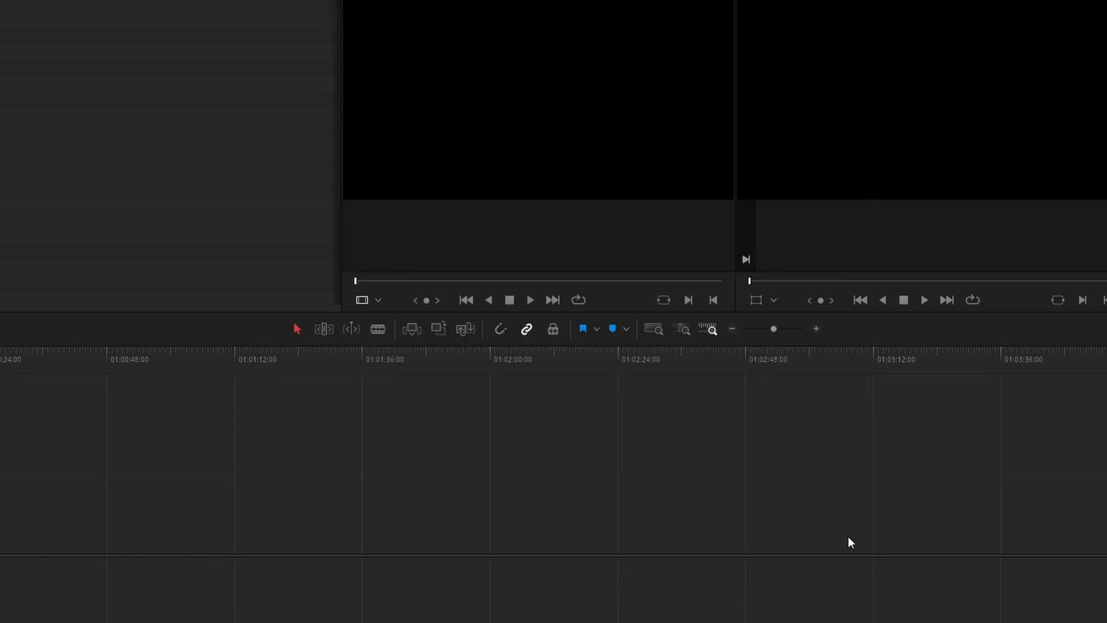
Step: Set the project's render cache format to DNxHR LB in Master Settings and save
{"action": "left_click", "coordinate": [62, 4]}
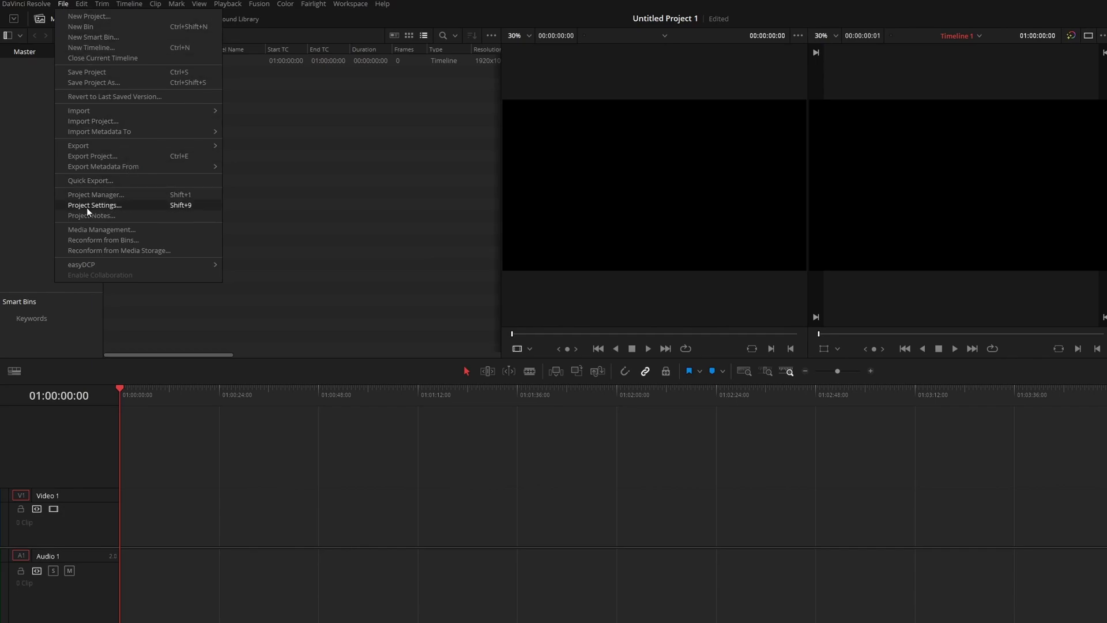
{"action": "left_click", "coordinate": [181, 206]}
{"action": "scroll", "coordinate": [574, 401], "scroll_direction": "down", "scroll_amount": 5}
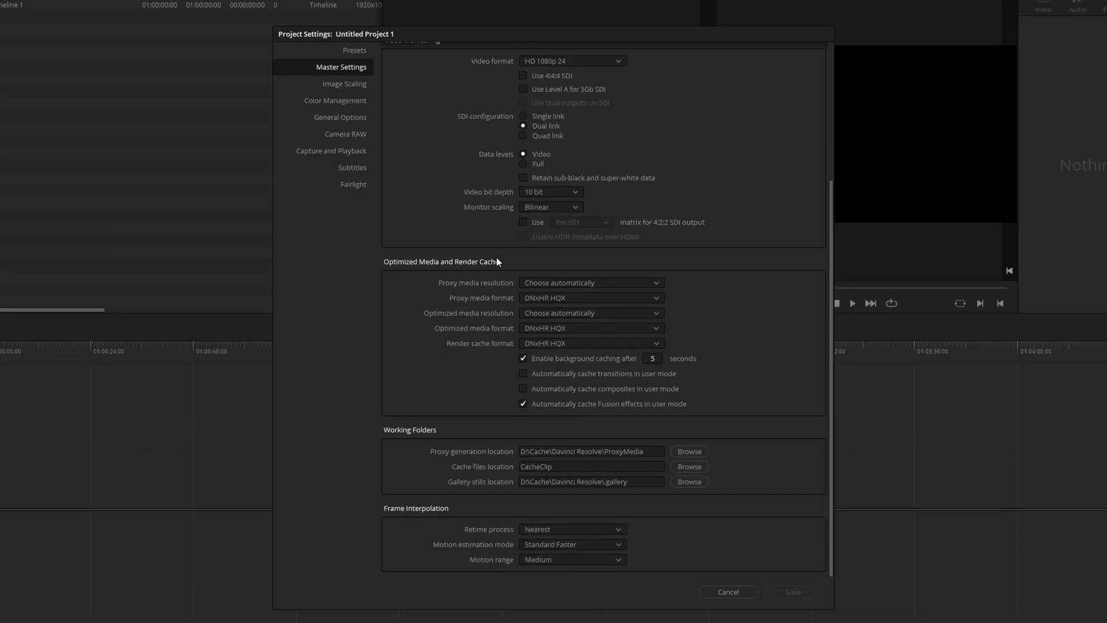
{"action": "left_click", "coordinate": [555, 343]}
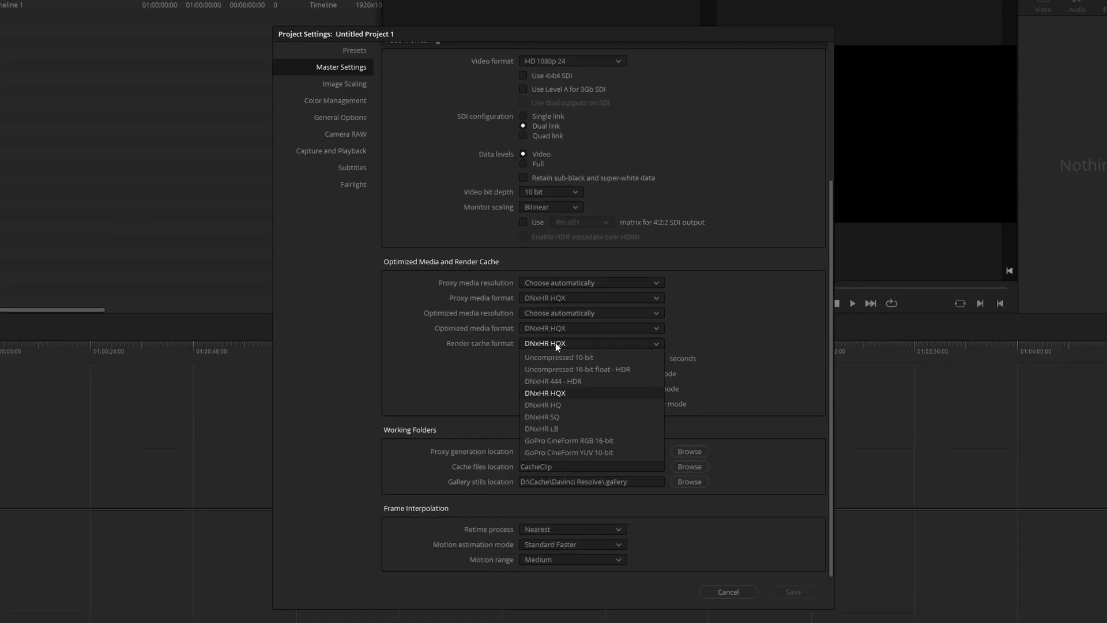
{"action": "left_click", "coordinate": [553, 393]}
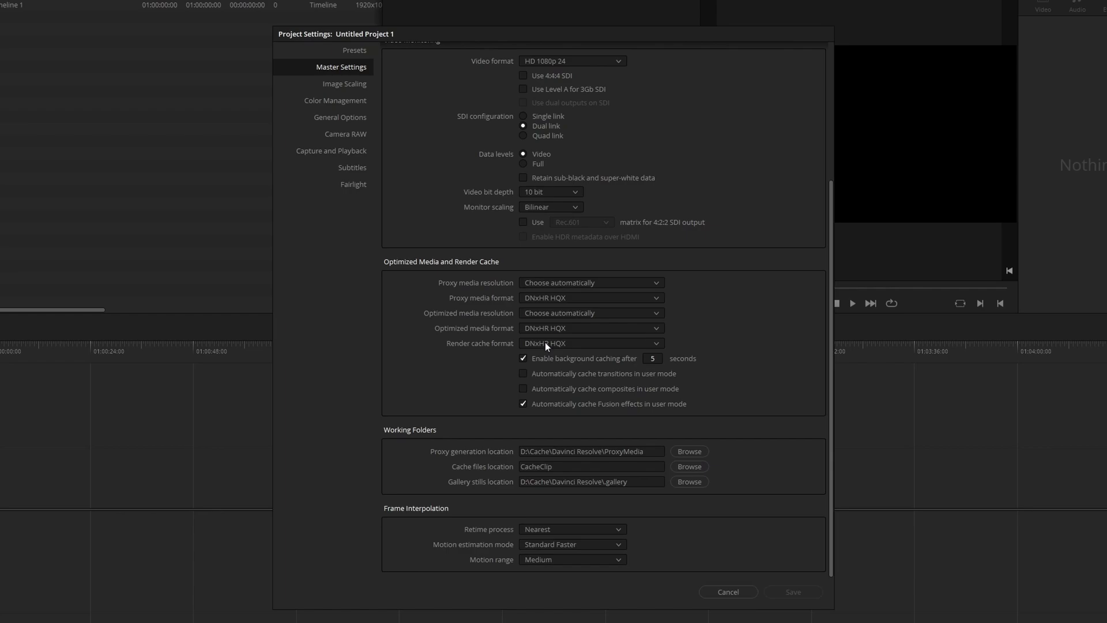
{"action": "left_click", "coordinate": [547, 345]}
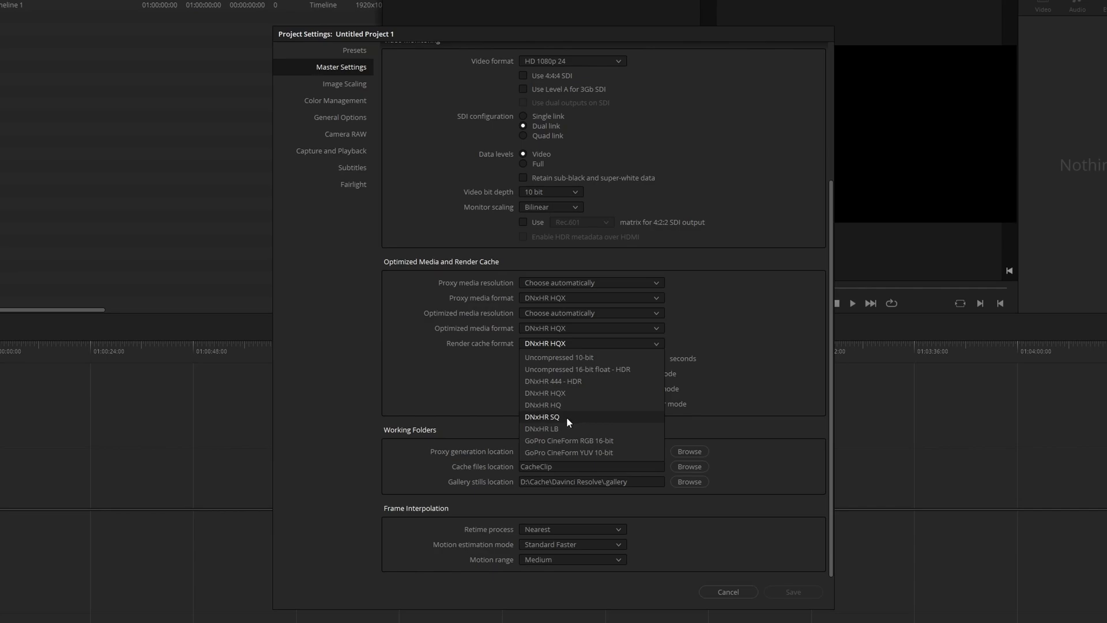
{"action": "left_click", "coordinate": [557, 428]}
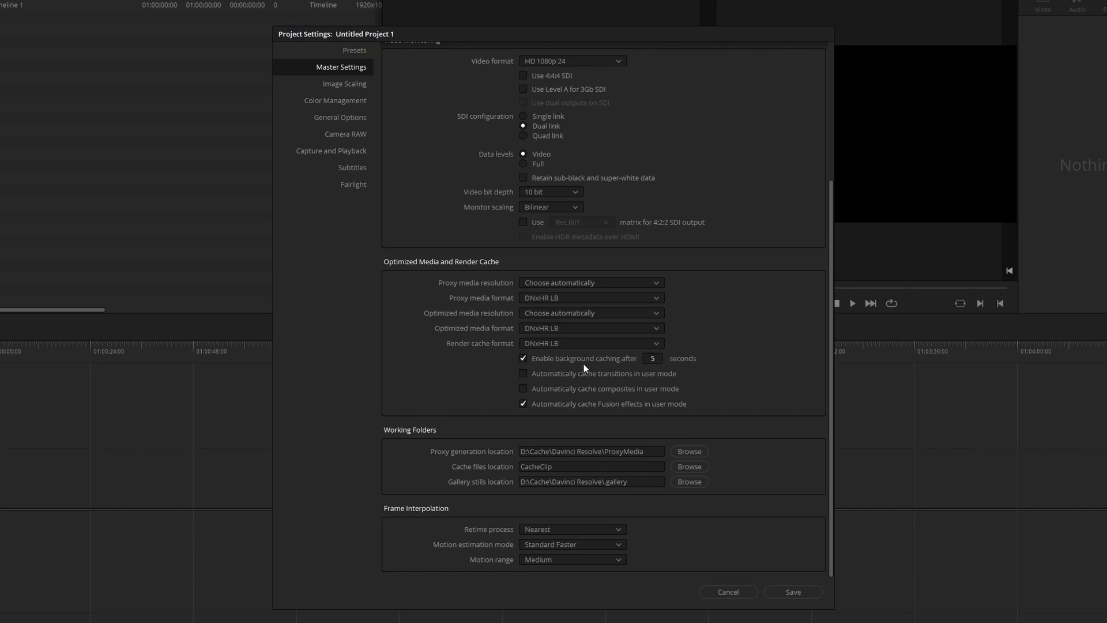
{"action": "left_click", "coordinate": [657, 359]}
{"action": "key", "text": "Return"}
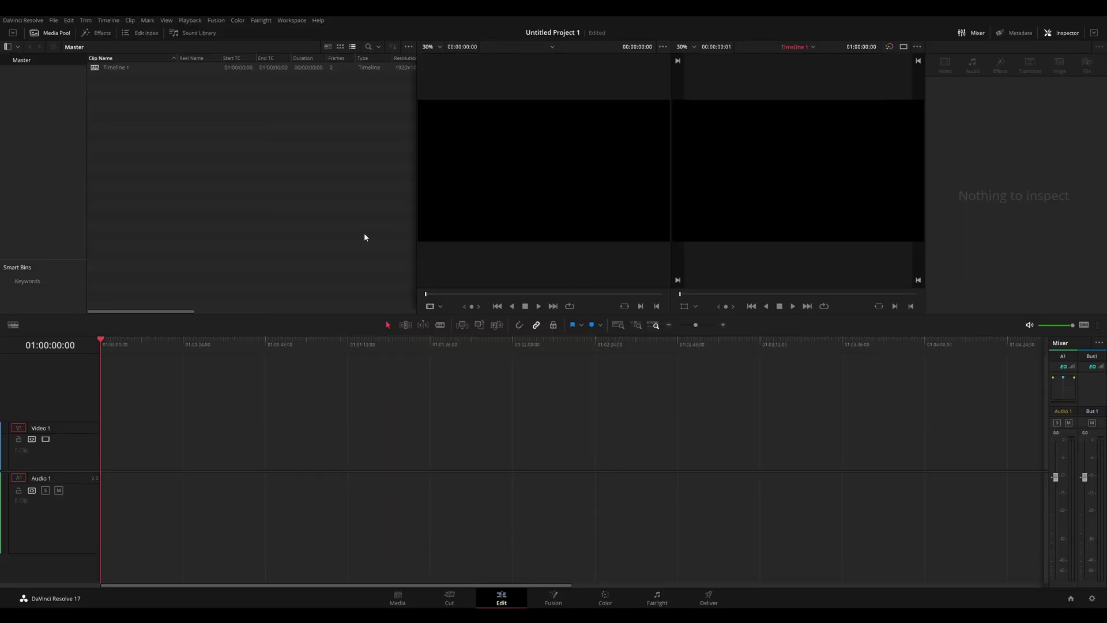
Step: Switch the render cache mode to User from the Playback menu
{"action": "left_click", "coordinate": [191, 21]}
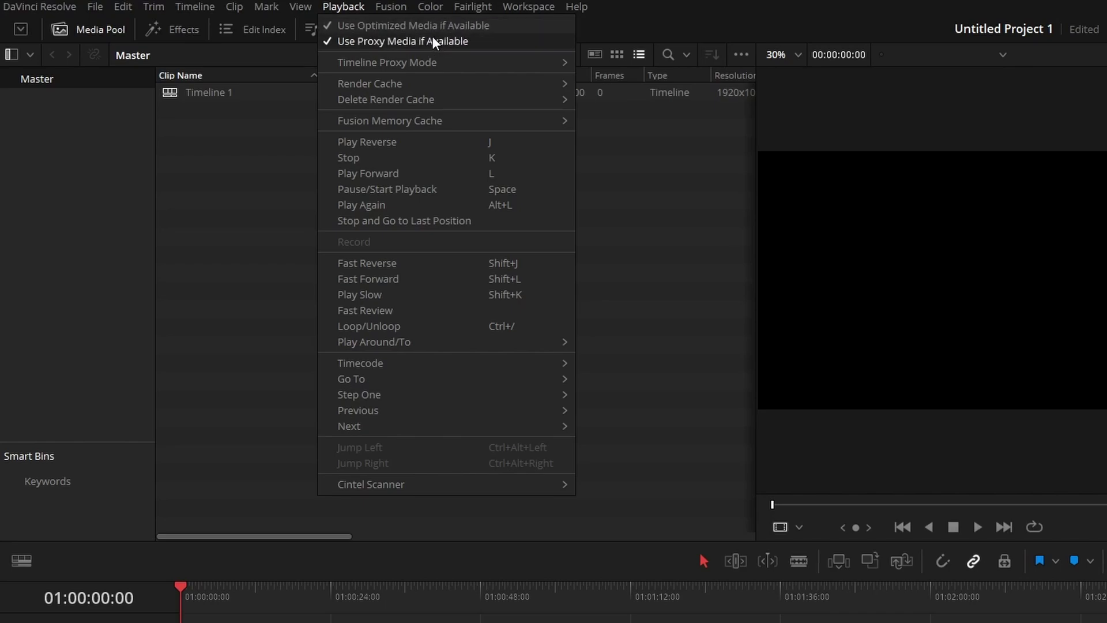
{"action": "mouse_move", "coordinate": [363, 62]}
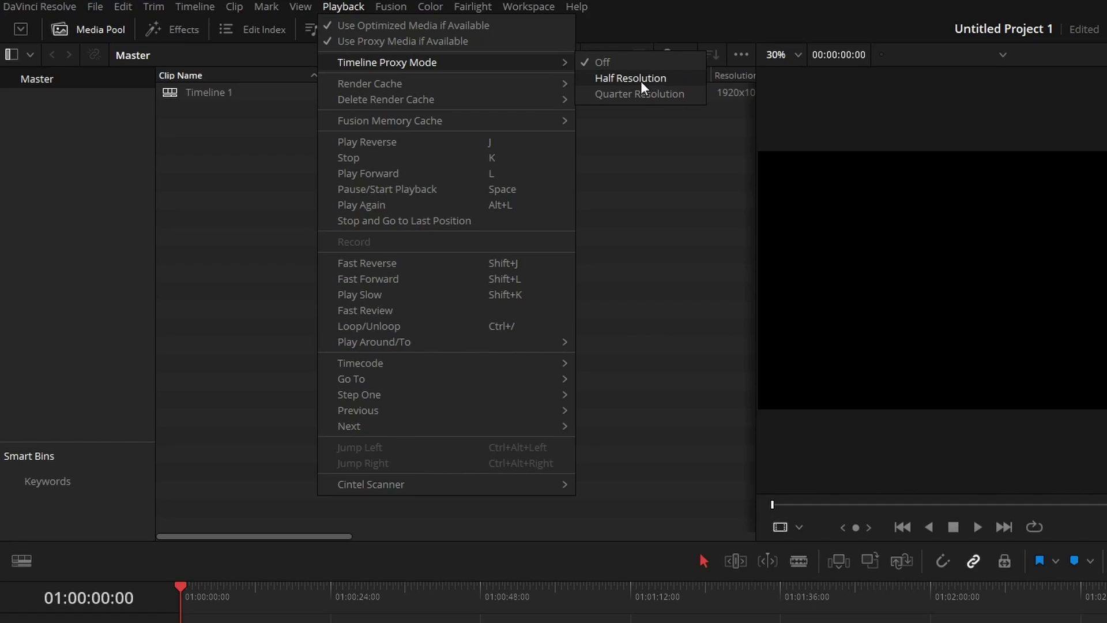
{"action": "mouse_move", "coordinate": [533, 85]}
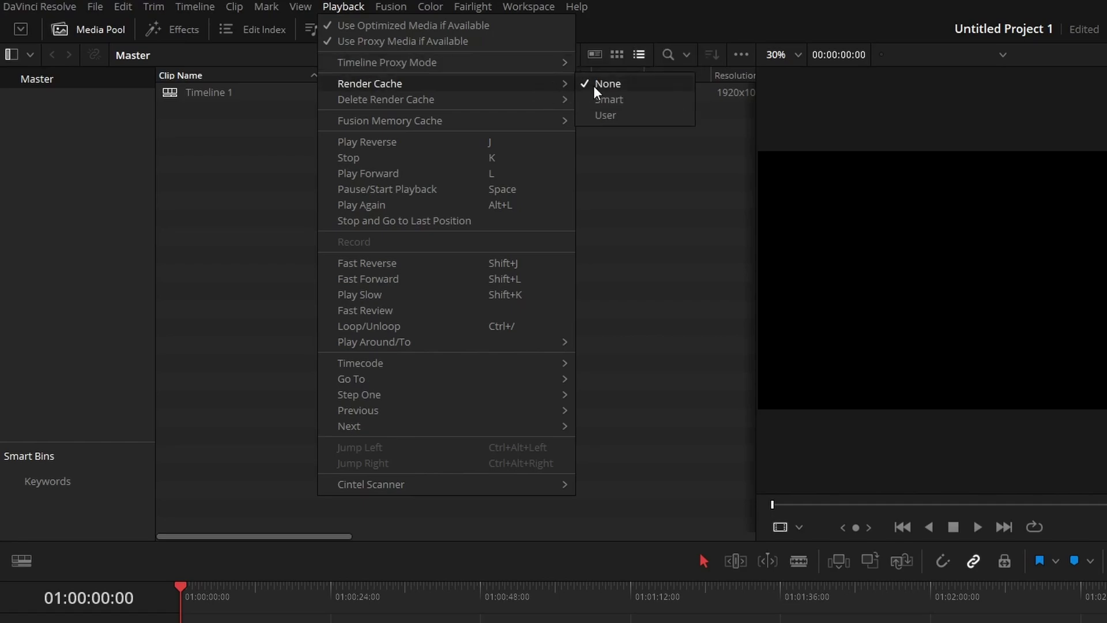
{"action": "left_click", "coordinate": [605, 115]}
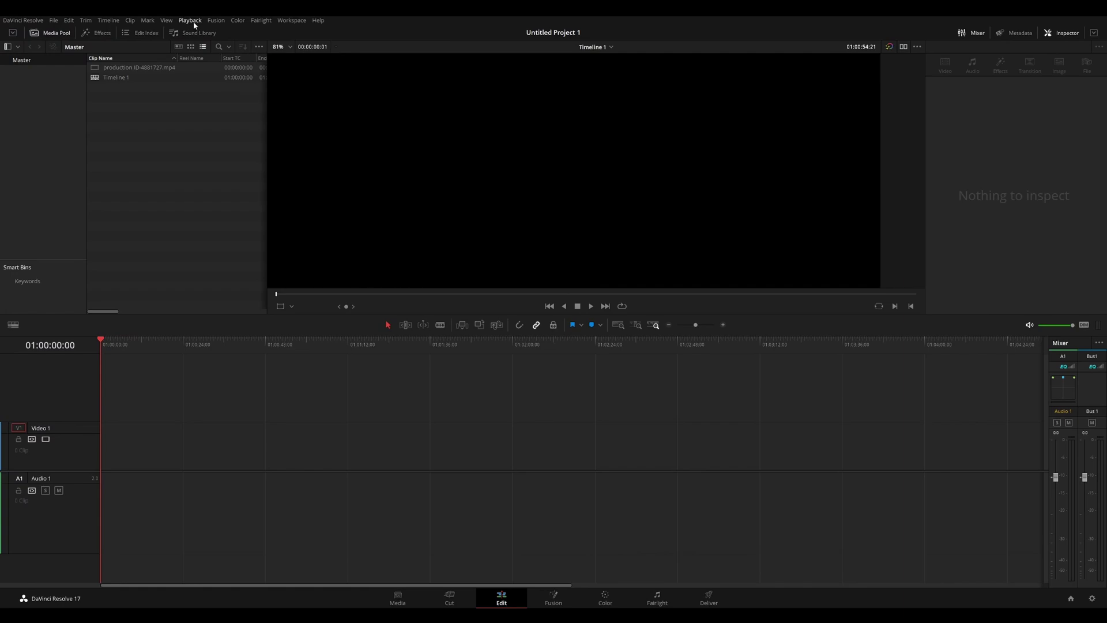
Step: Move to the Color page
{"action": "left_click", "coordinate": [190, 21]}
{"action": "mouse_move", "coordinate": [237, 83]}
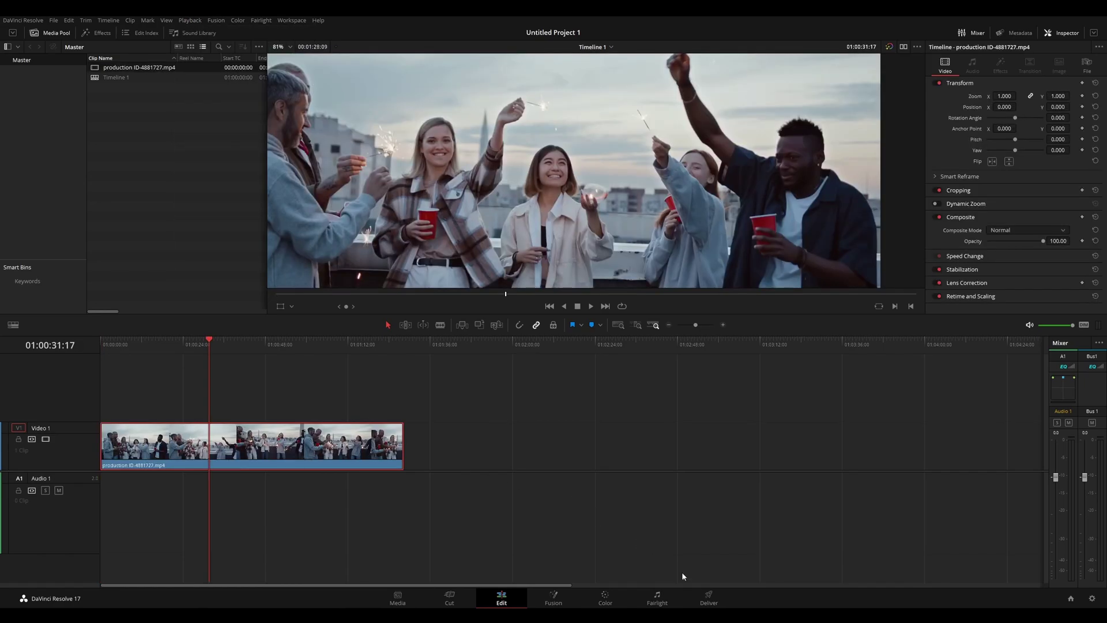
{"action": "left_click", "coordinate": [613, 599]}
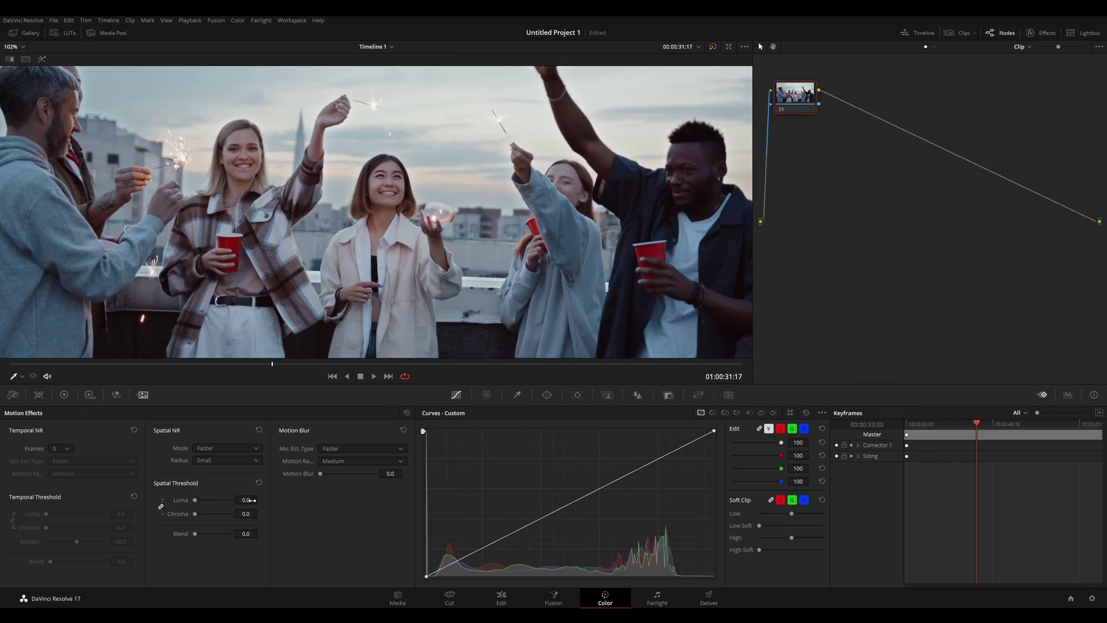
Step: Apply noise reduction: Spatial NR 31.4, Temporal NR 2 frames at 41.6, then preview playback
{"action": "left_click_drag", "start_coordinate": [253, 500], "coordinate": [260, 500]}
{"action": "left_click", "coordinate": [60, 448]}
{"action": "left_click", "coordinate": [64, 477]}
{"action": "left_click_drag", "start_coordinate": [119, 513], "coordinate": [253, 394]}
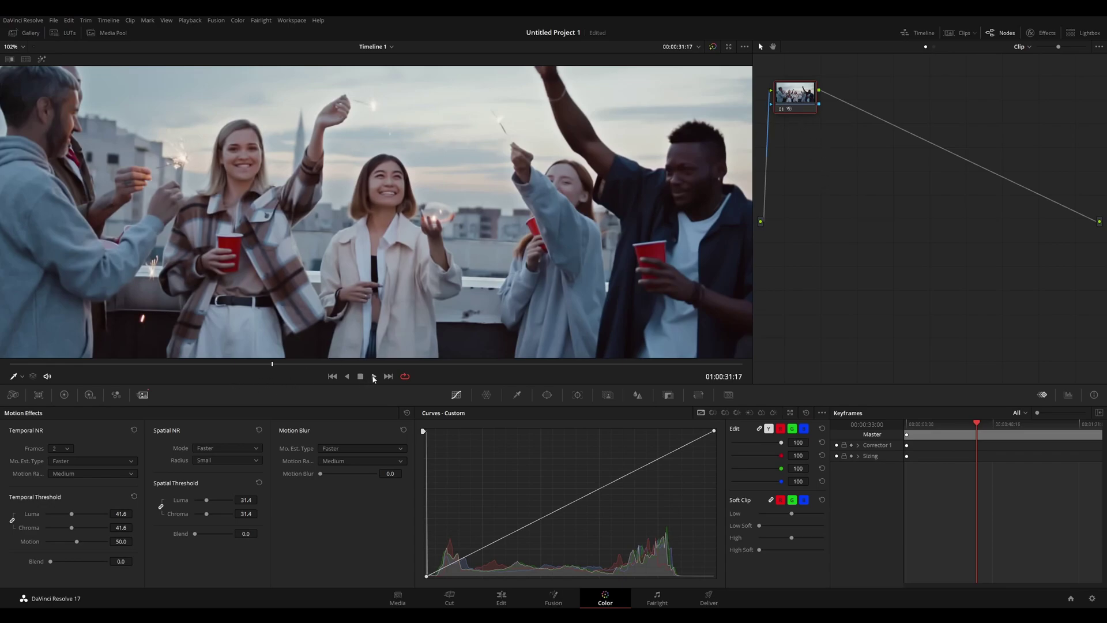
{"action": "left_click", "coordinate": [373, 376]}
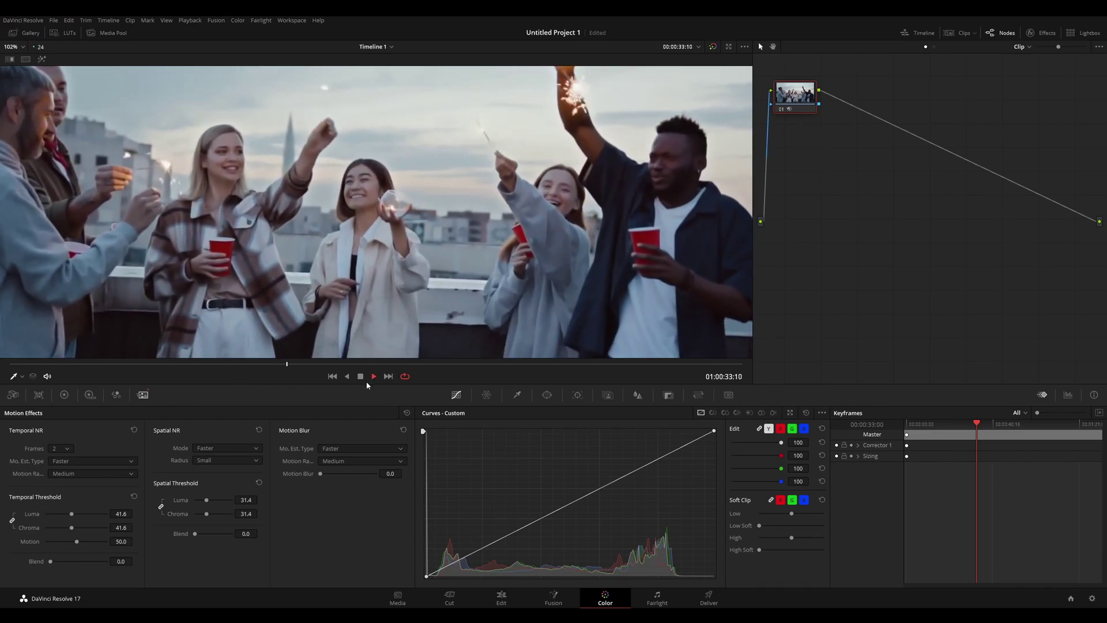
{"action": "left_click", "coordinate": [360, 376]}
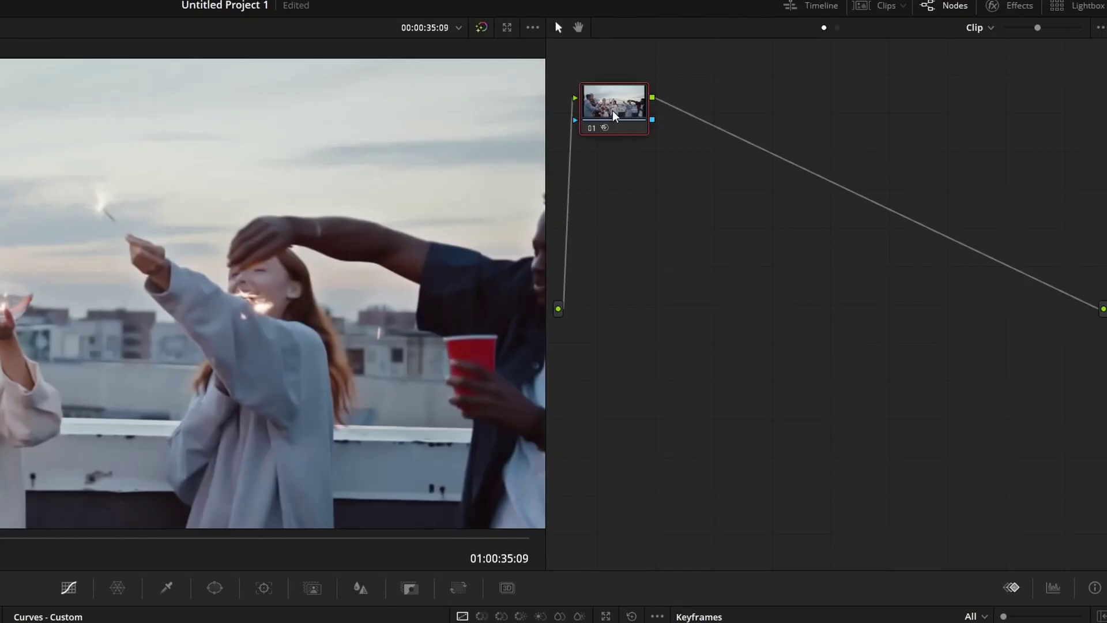
Step: Turn Node Cache on for node 01 and move it lower in the node graph
{"action": "right_click", "coordinate": [796, 98]}
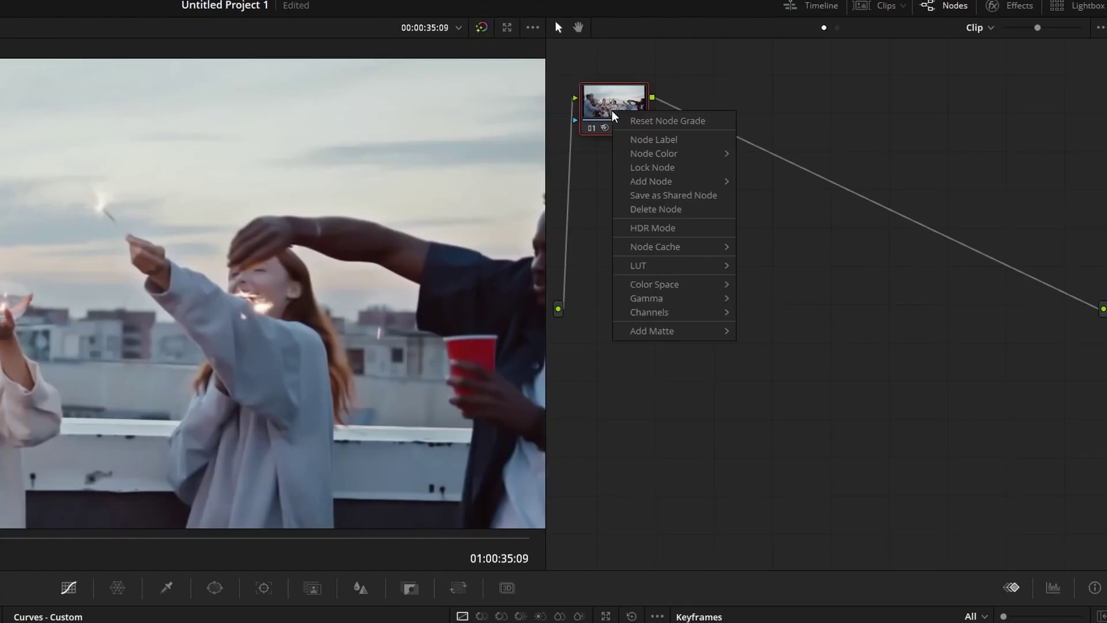
{"action": "mouse_move", "coordinate": [669, 248]}
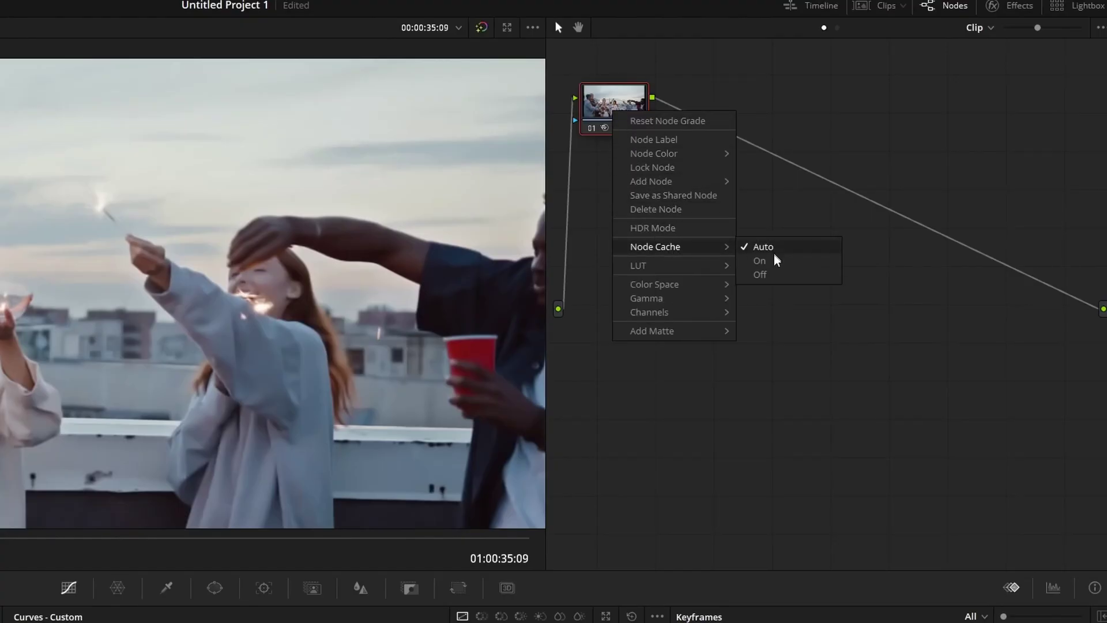
{"action": "left_click", "coordinate": [772, 263]}
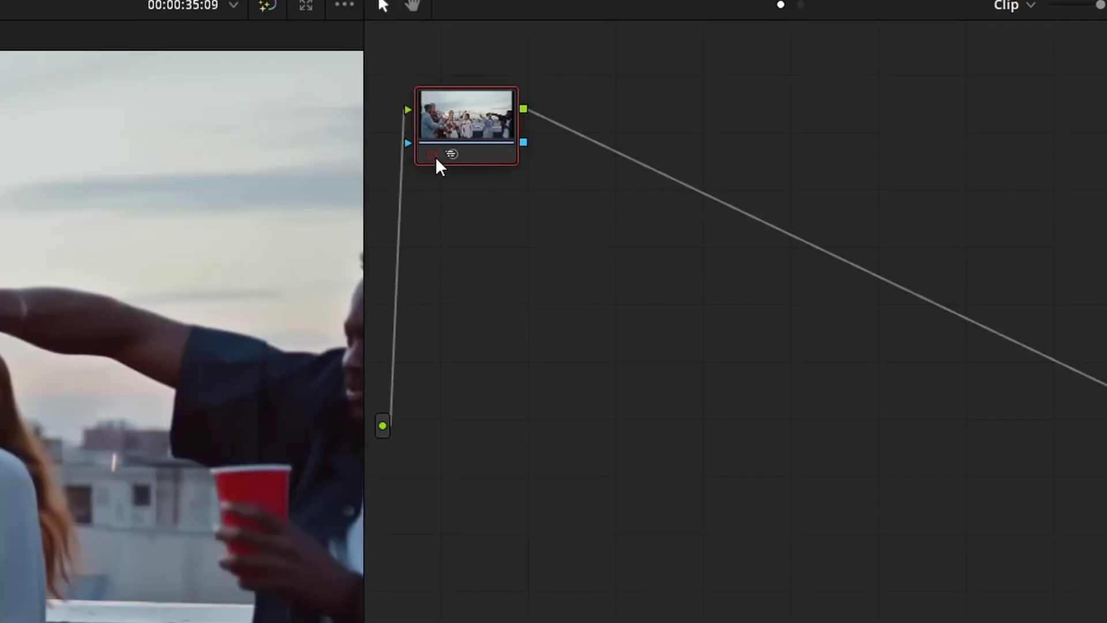
{"action": "left_click_drag", "start_coordinate": [439, 152], "coordinate": [453, 396]}
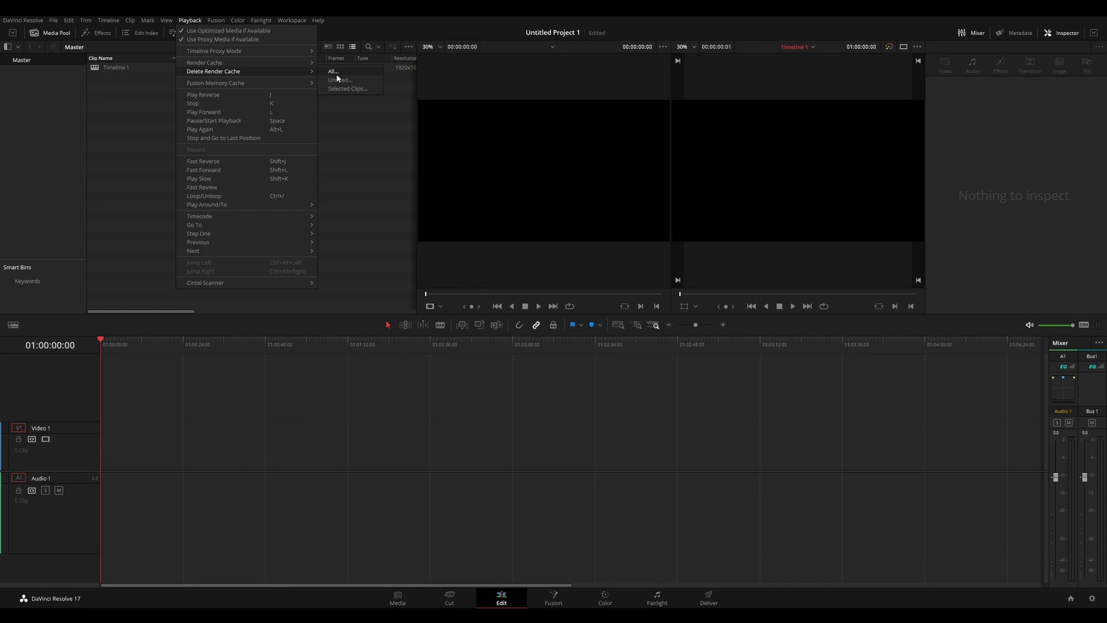
Step: Delete all of the render cache via Playback > Delete Render Cache > All and confirm
{"action": "left_click", "coordinate": [335, 72]}
{"action": "left_click", "coordinate": [634, 348]}
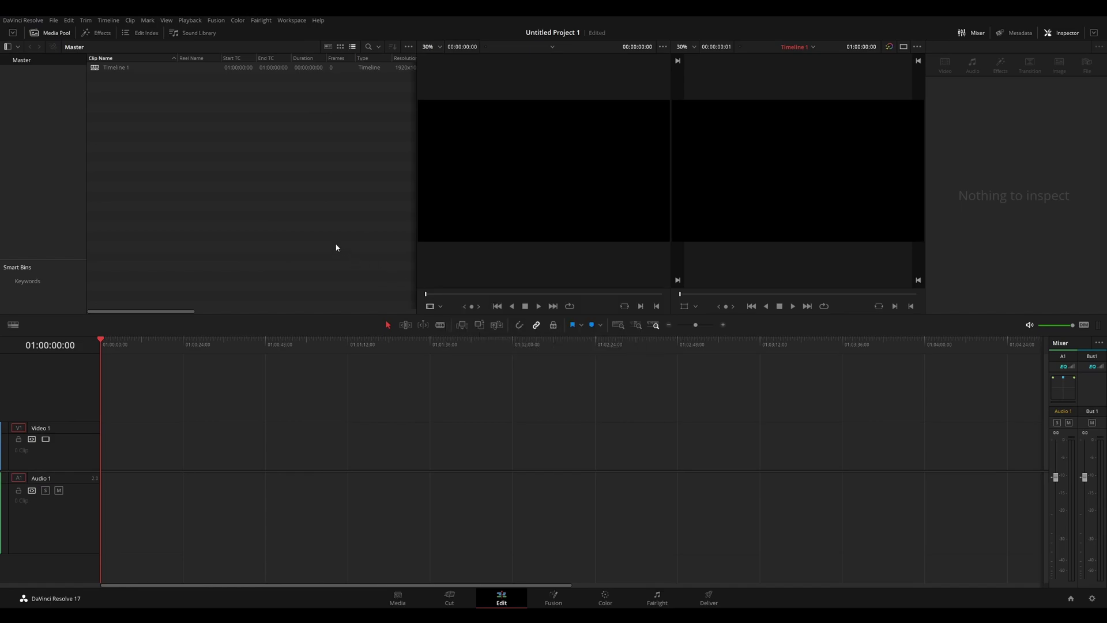
Step: Open the CacheClip folder under D:\Cache\Davinci Resolve and select its 22 items
{"action": "key", "text": "alt+Tab"}
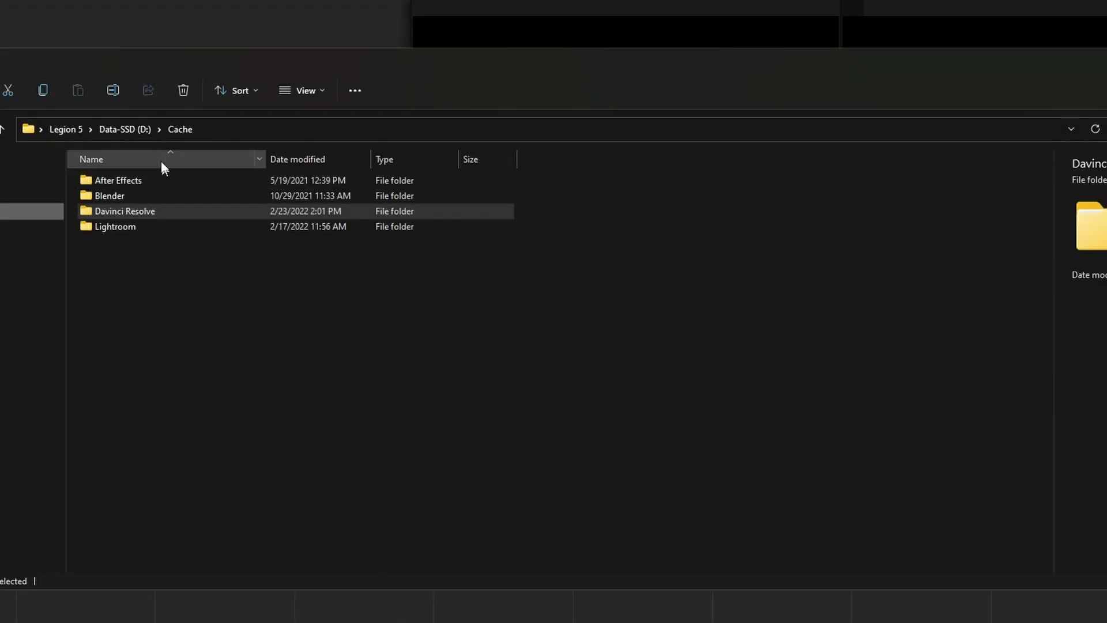
{"action": "double_click", "coordinate": [87, 210]}
{"action": "double_click", "coordinate": [132, 199]}
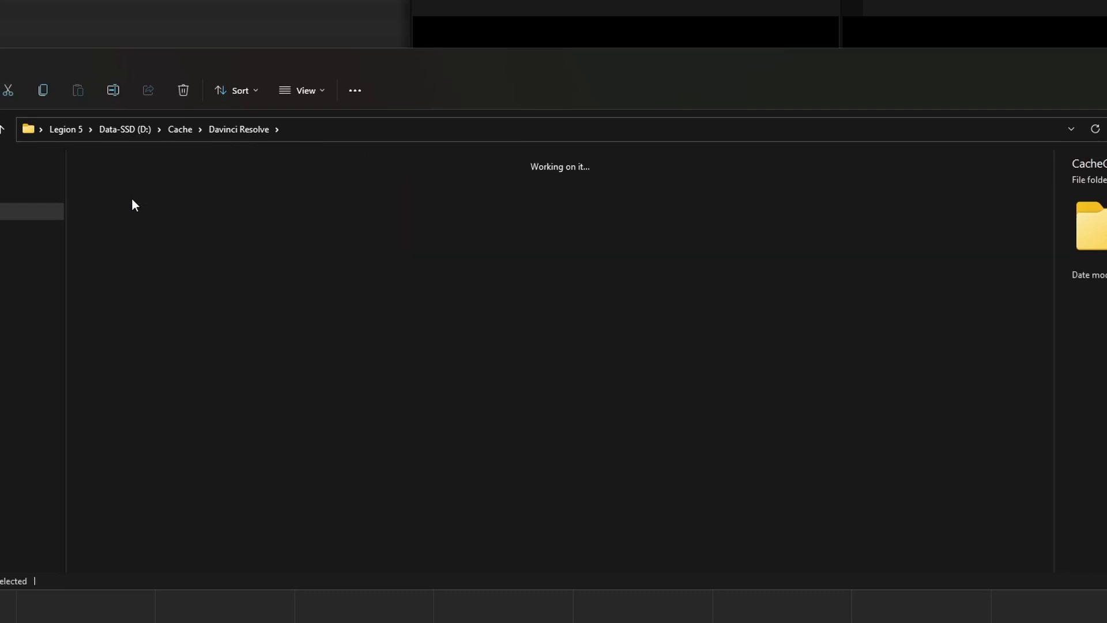
{"action": "left_click_drag", "start_coordinate": [139, 380], "coordinate": [107, 346]}
{"action": "left_click_drag", "start_coordinate": [236, 298], "coordinate": [1027, 210]}
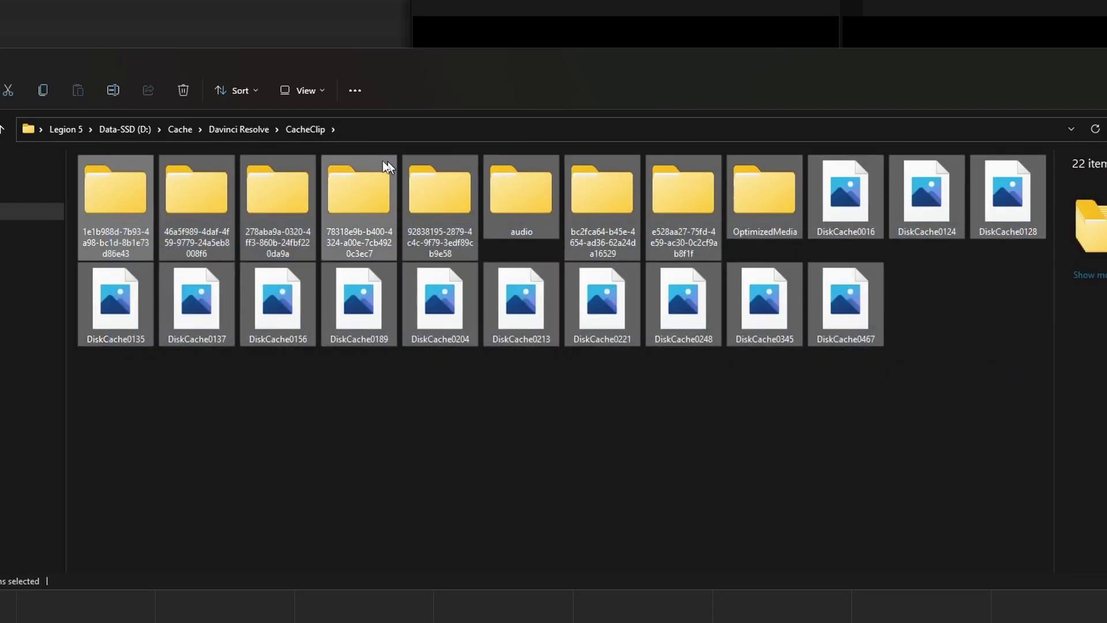
Step: Delete the two folders inside ProxyMedia
{"action": "left_click", "coordinate": [239, 130]}
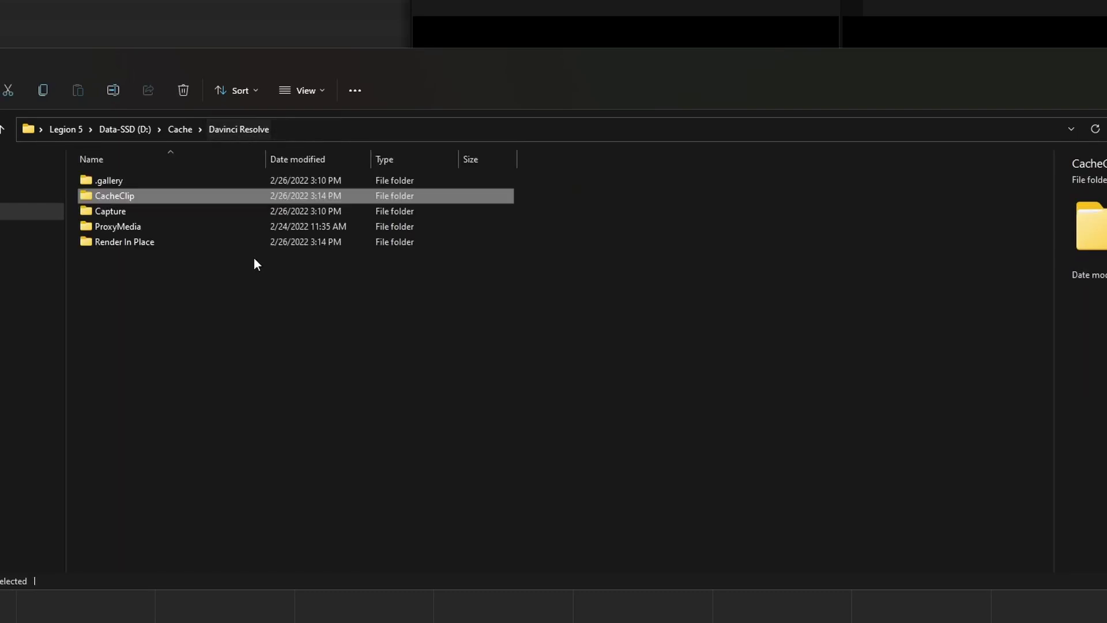
{"action": "double_click", "coordinate": [122, 226]}
{"action": "left_click_drag", "start_coordinate": [93, 233], "coordinate": [265, 184]}
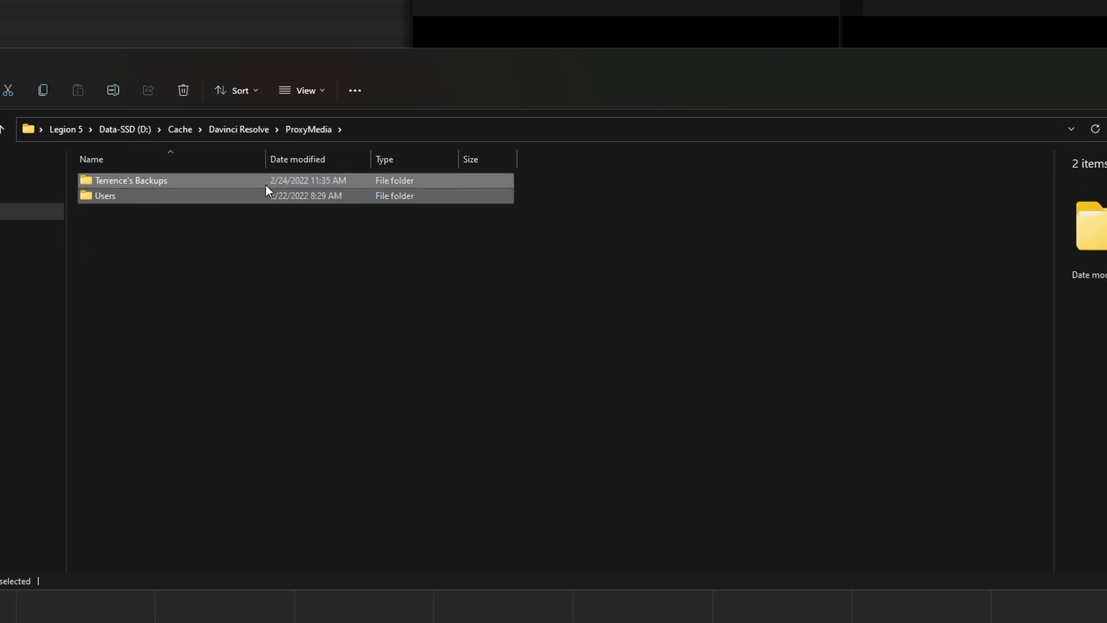
{"action": "double_click", "coordinate": [266, 183]}
{"action": "left_click", "coordinate": [239, 129]}
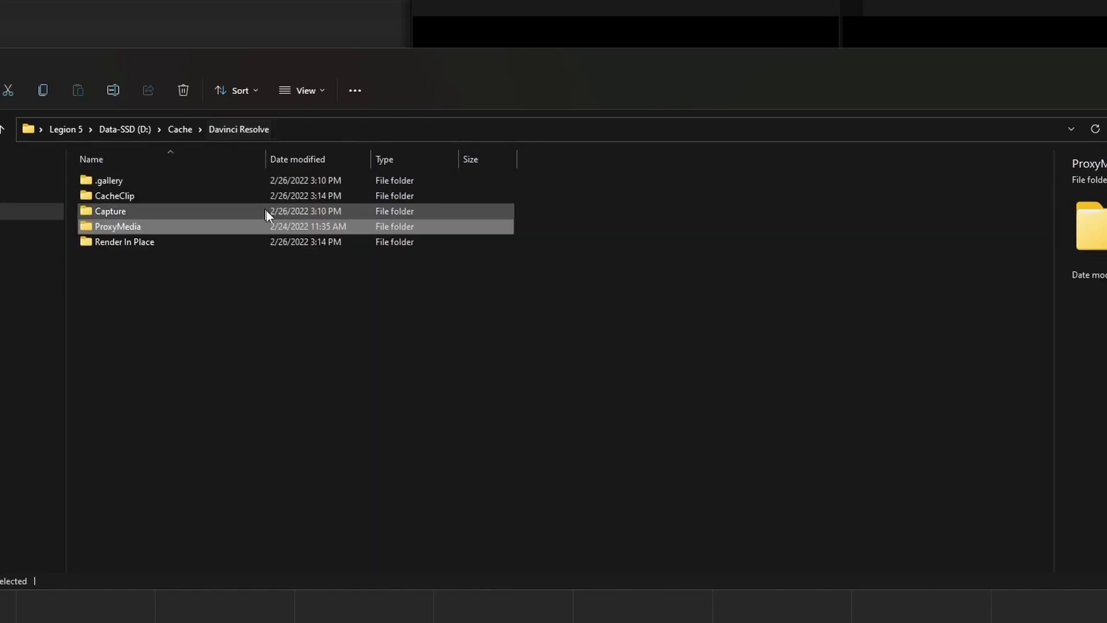
{"action": "double_click", "coordinate": [164, 227]}
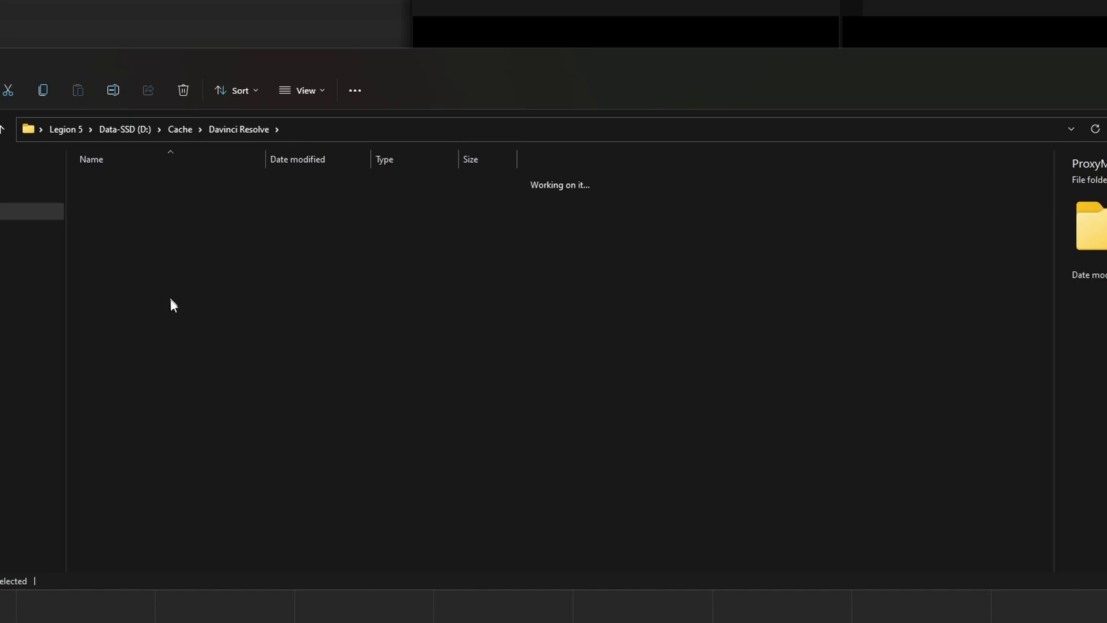
{"action": "left_click_drag", "start_coordinate": [168, 295], "coordinate": [87, 126]}
{"action": "key", "text": "Delete"}
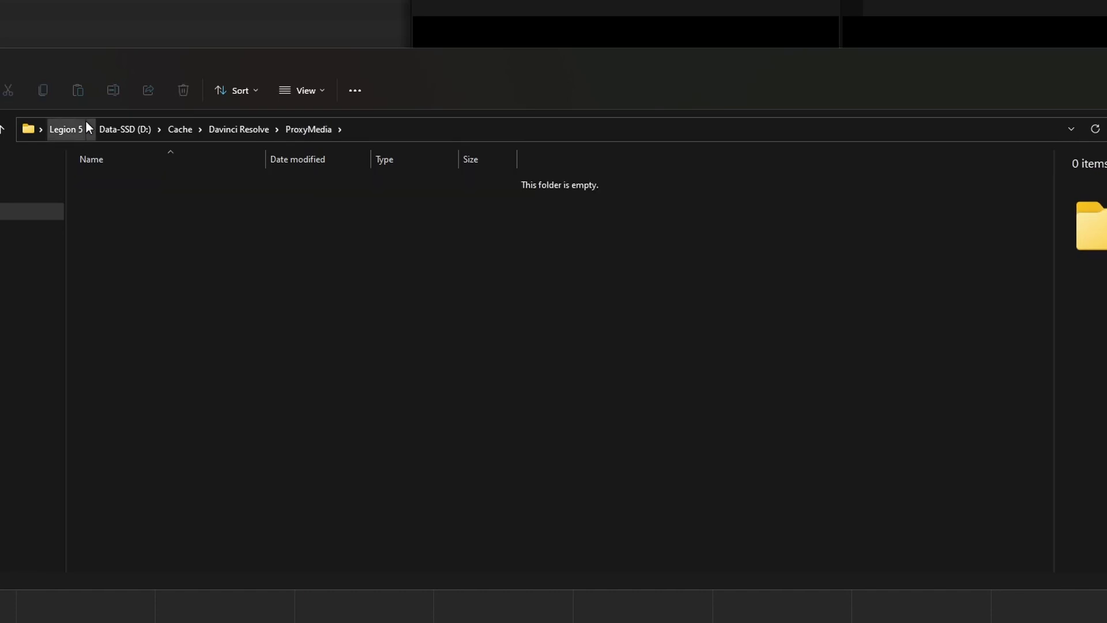
Step: Delete all the cache items in the CacheClip folder
{"action": "left_click", "coordinate": [211, 134]}
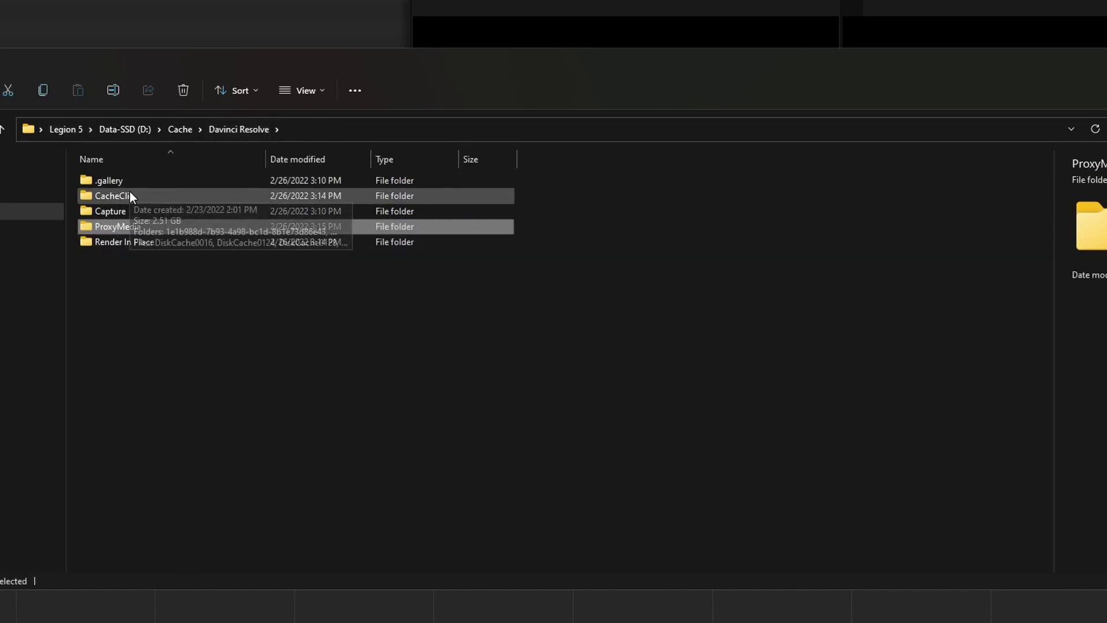
{"action": "double_click", "coordinate": [129, 194]}
{"action": "left_click_drag", "start_coordinate": [89, 385], "coordinate": [1104, 147]}
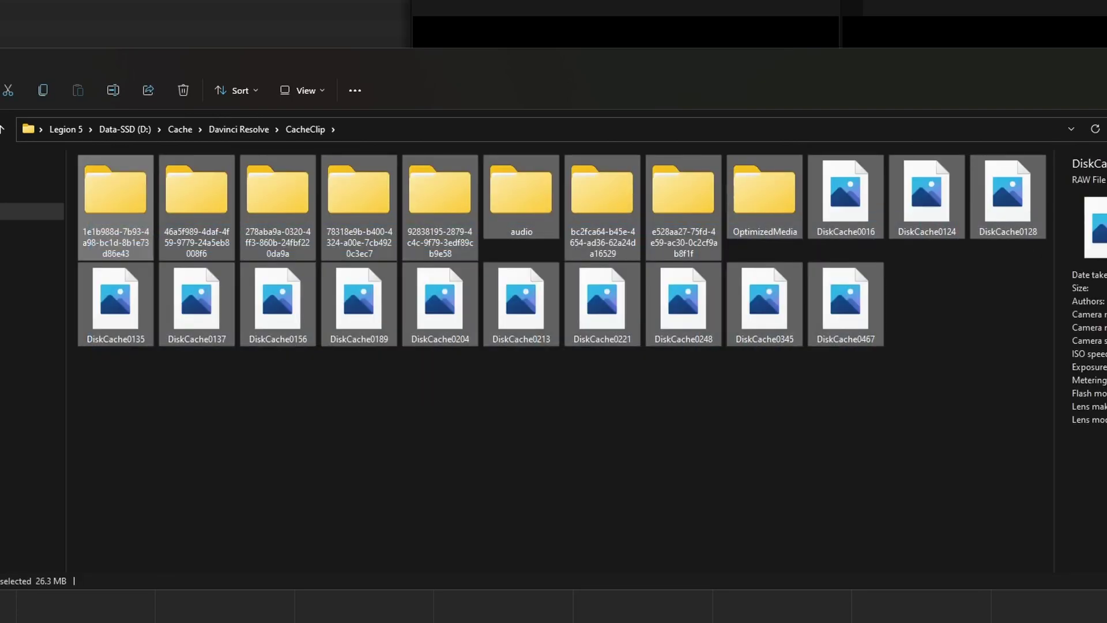
{"action": "key", "text": "Delete"}
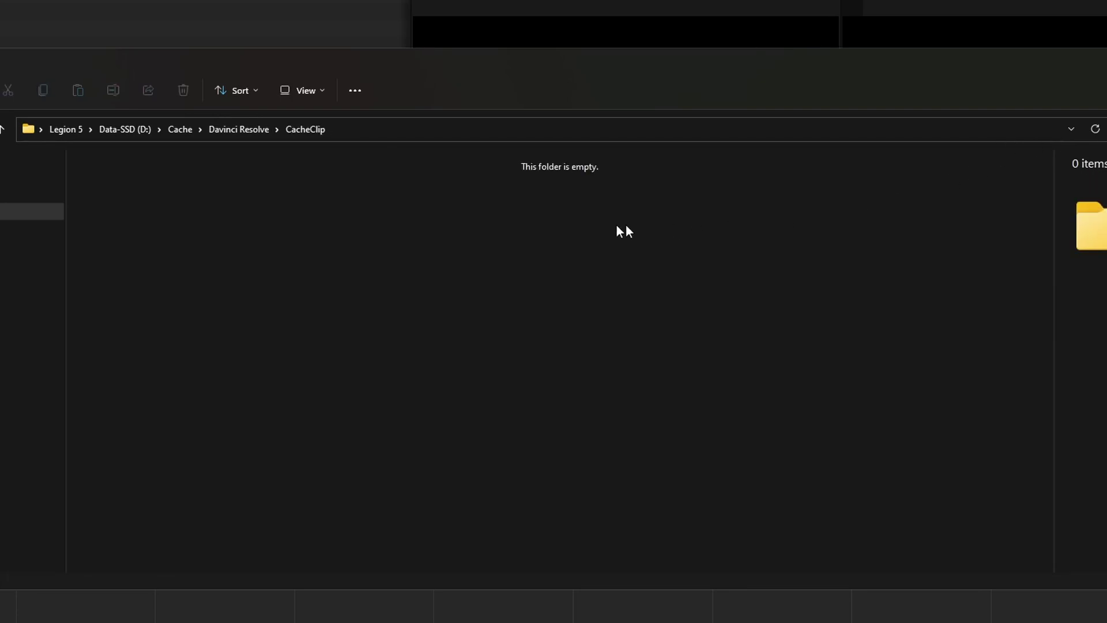
Step: Open the .gallery folder and select several of its folders
{"action": "left_click", "coordinate": [277, 129]}
{"action": "left_click", "coordinate": [288, 151]}
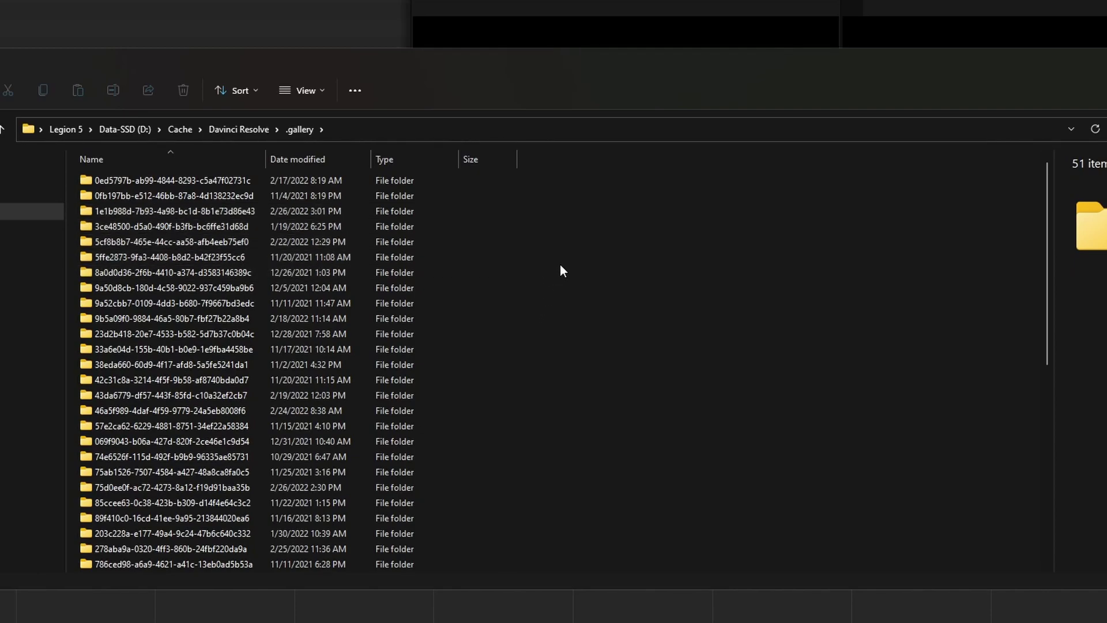
{"action": "left_click_drag", "start_coordinate": [563, 270], "coordinate": [363, 296]}
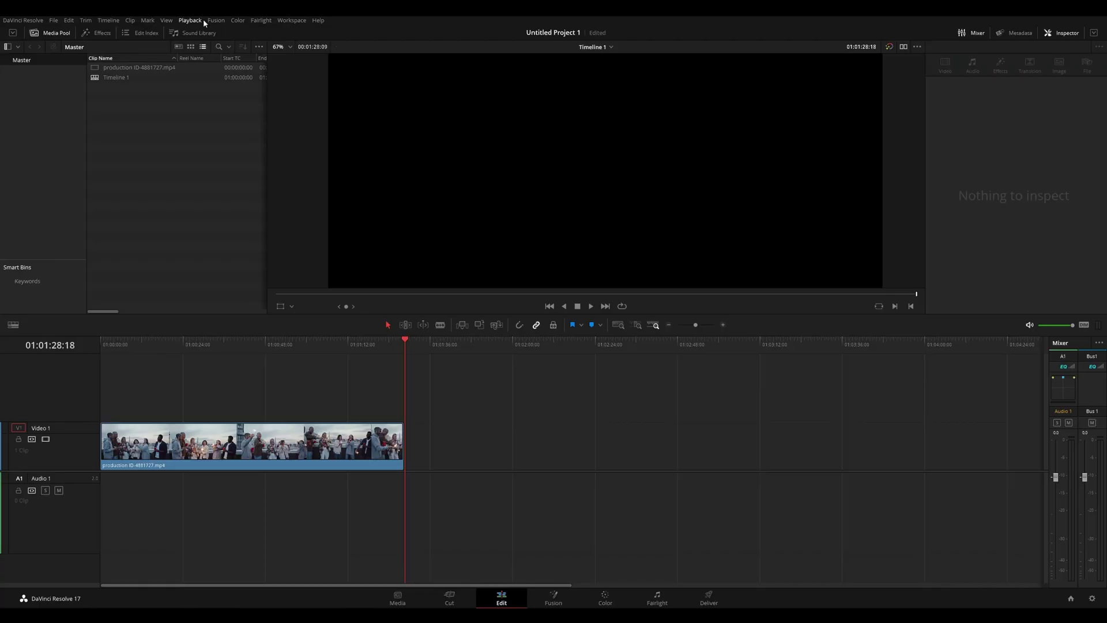
Step: Check the Playback menu, then play the clip from 01:00:42:01
{"action": "left_click", "coordinate": [203, 21]}
{"action": "left_click", "coordinate": [199, 32]}
{"action": "left_click", "coordinate": [194, 19]}
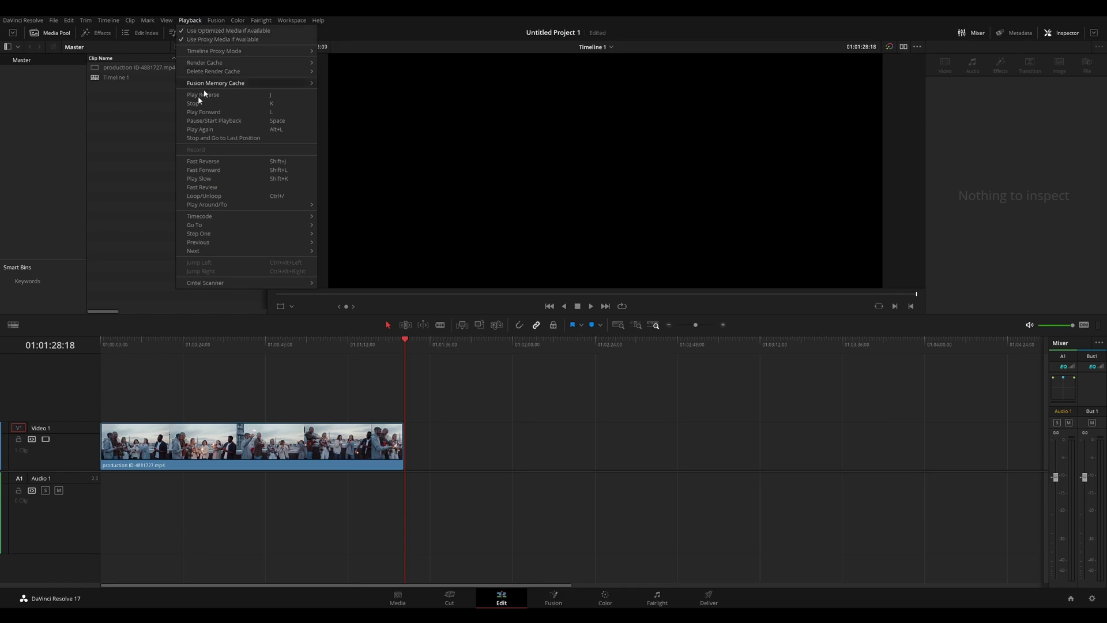
{"action": "left_click", "coordinate": [243, 342]}
{"action": "key", "text": "space"}
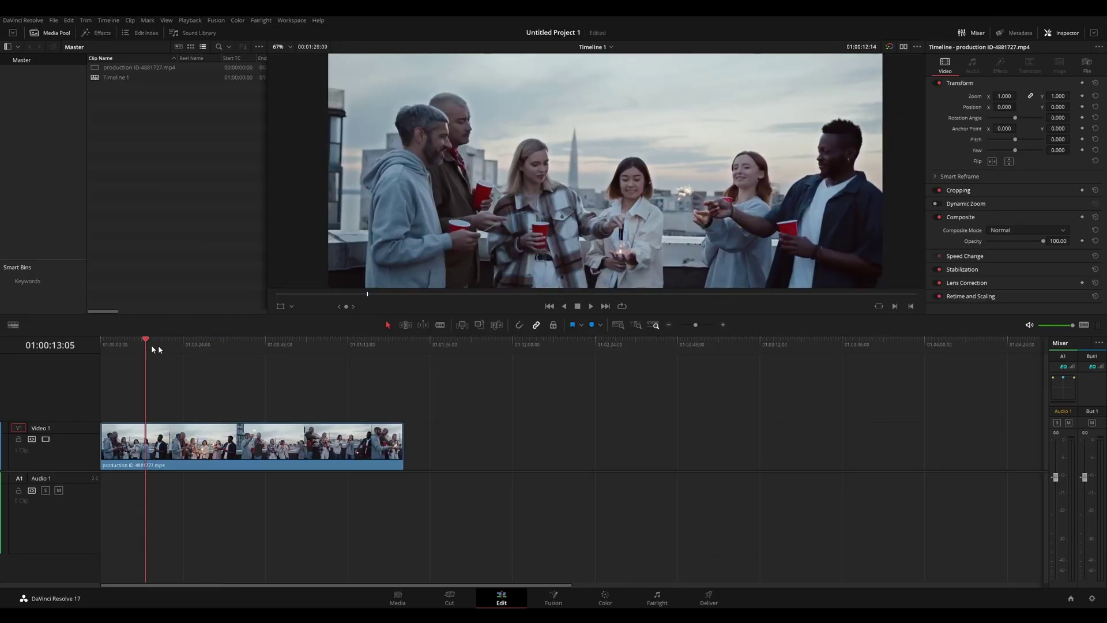
Step: Scrub the playhead through the clip to 01:01:14:09 and zoom the viewer
{"action": "left_click_drag", "start_coordinate": [158, 345], "coordinate": [226, 345]}
{"action": "right_click", "coordinate": [140, 67]}
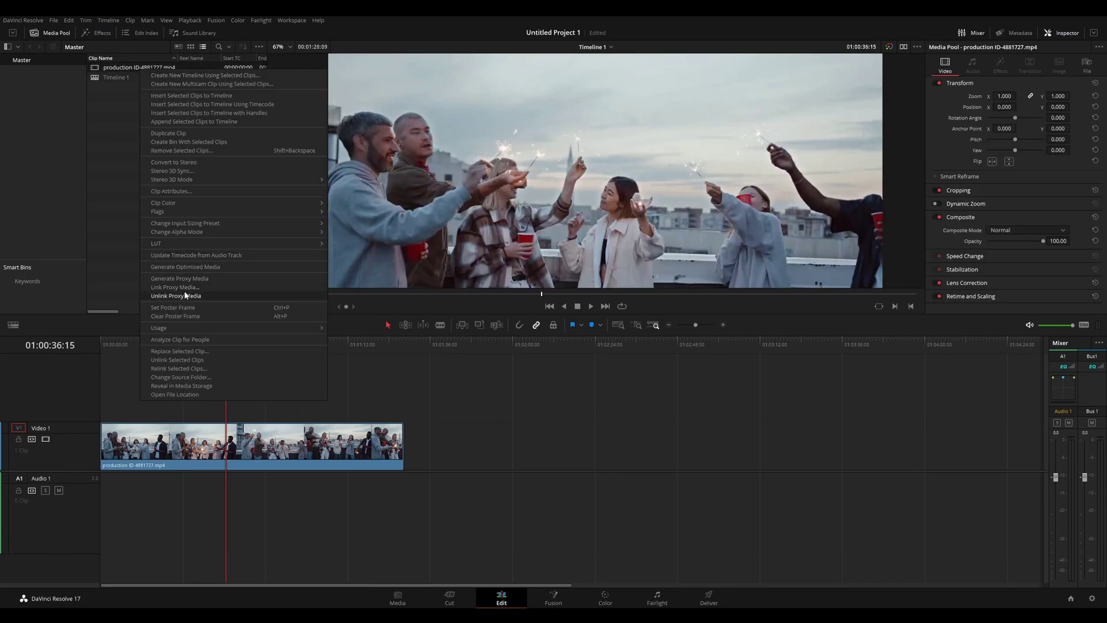
{"action": "left_click_drag", "start_coordinate": [128, 342], "coordinate": [265, 345]}
{"action": "scroll", "coordinate": [658, 184], "scroll_direction": "up", "scroll_amount": 5}
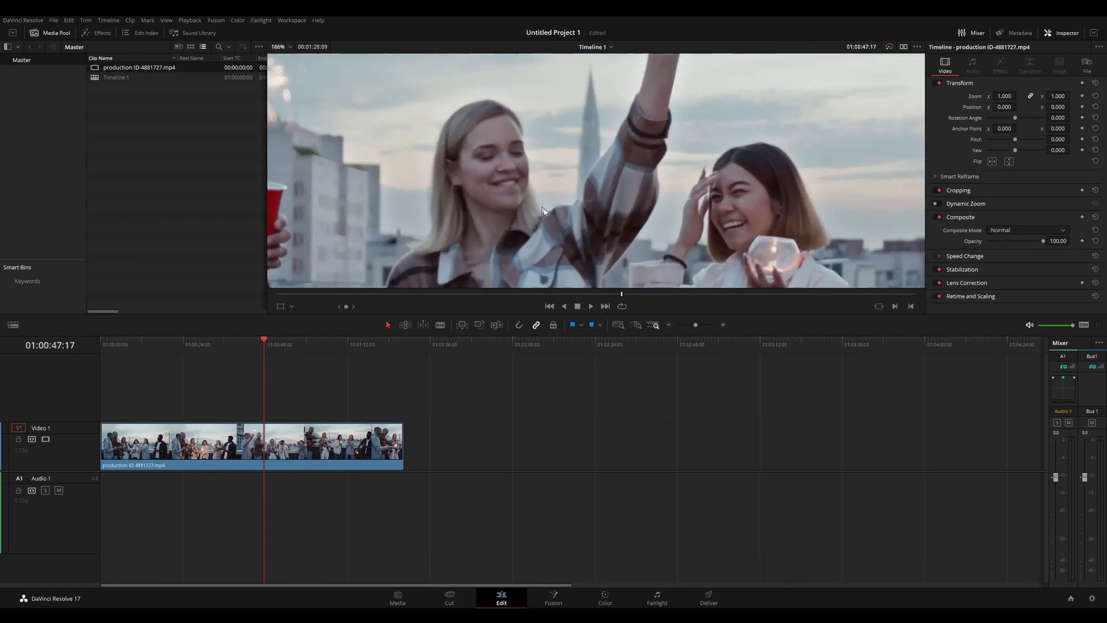
{"action": "scroll", "coordinate": [658, 184], "scroll_direction": "up", "scroll_amount": 1}
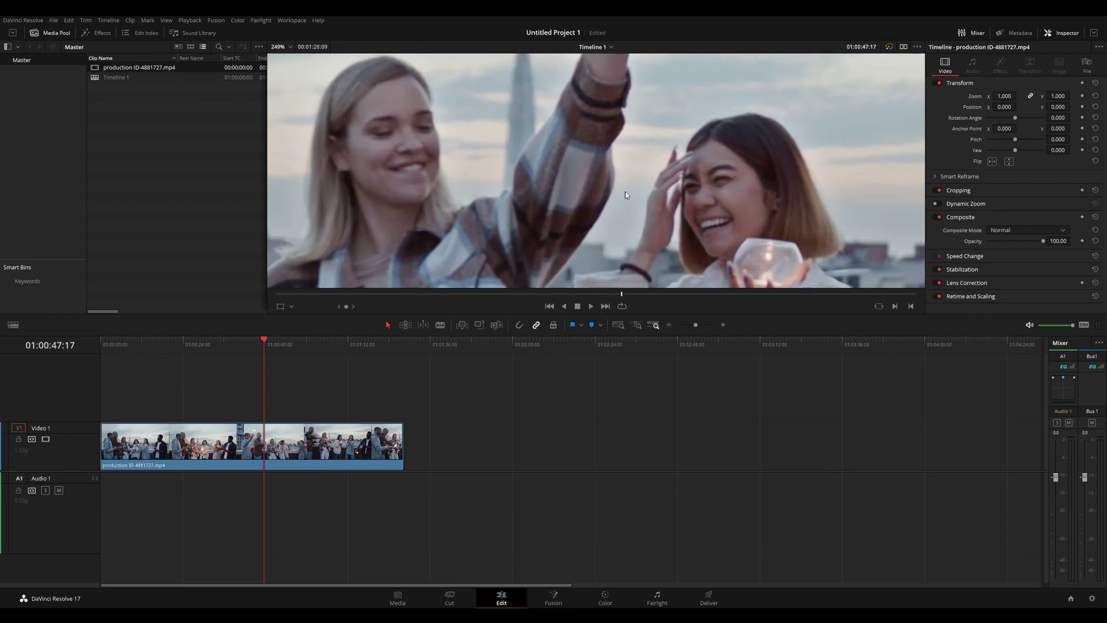
{"action": "scroll", "coordinate": [663, 187], "scroll_direction": "up", "scroll_amount": 2}
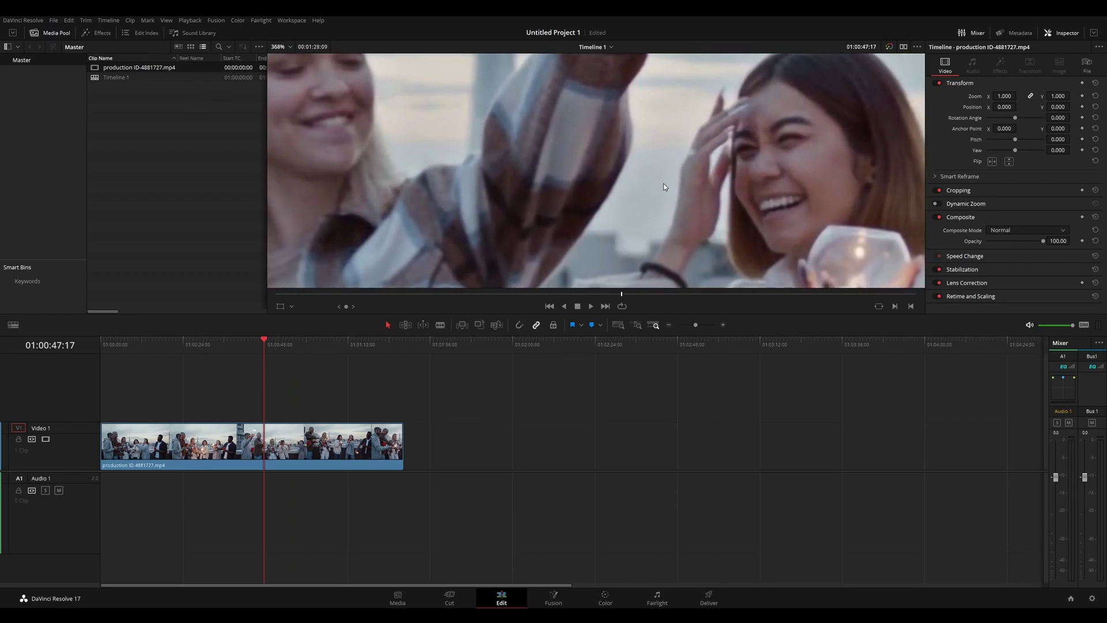
{"action": "scroll", "coordinate": [663, 188], "scroll_direction": "down", "scroll_amount": 3}
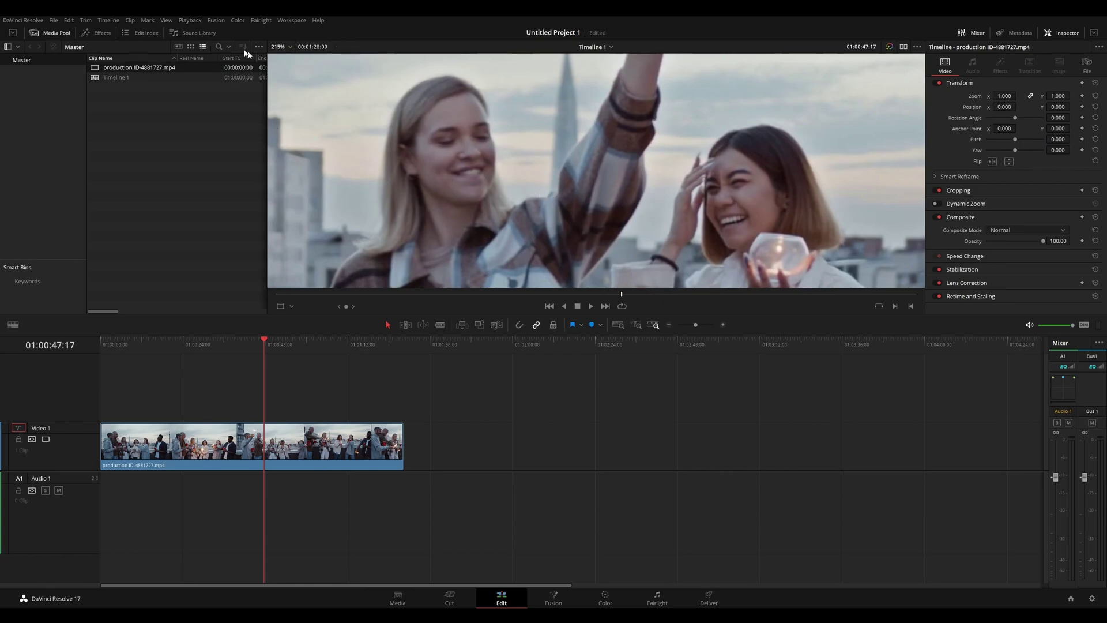
Step: Switch off proxy media for playback and step the viewer back two frames
{"action": "left_click", "coordinate": [190, 20]}
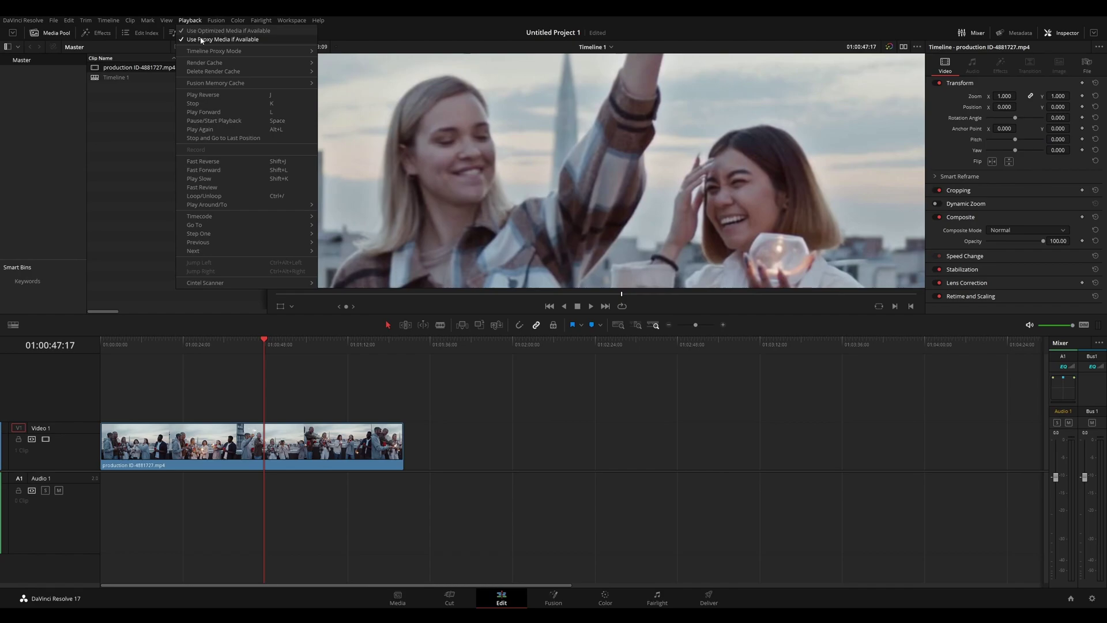
{"action": "left_click", "coordinate": [202, 39]}
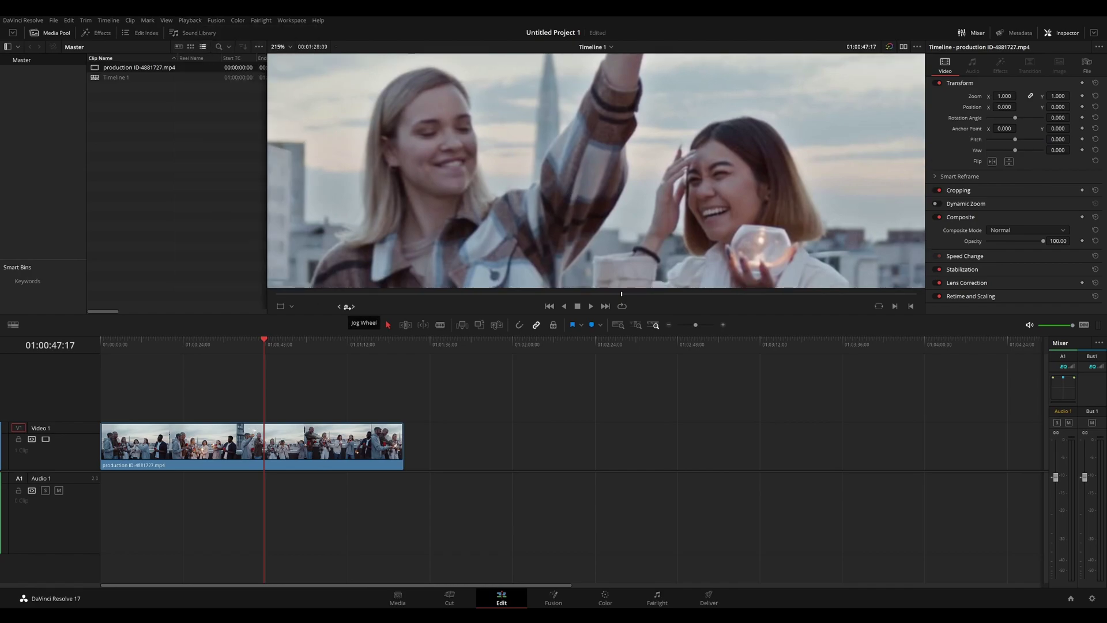
{"action": "left_click_drag", "start_coordinate": [348, 307], "coordinate": [353, 307]}
{"action": "scroll", "coordinate": [630, 206], "scroll_direction": "up", "scroll_amount": 3}
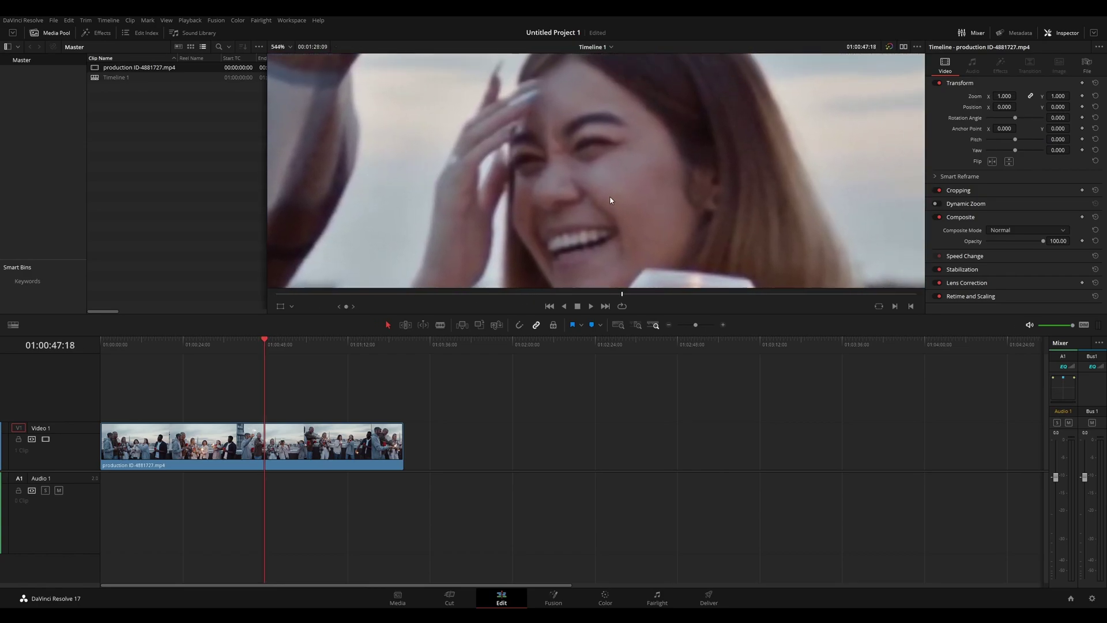
Step: Toggle 'Use Proxy Media if Available' again and move the playhead to 01:00:52:06
{"action": "left_click", "coordinate": [190, 20]}
{"action": "left_click", "coordinate": [393, 175]}
{"action": "left_click", "coordinate": [190, 20]}
{"action": "left_click", "coordinate": [196, 42]}
{"action": "left_click", "coordinate": [190, 21]}
{"action": "left_click", "coordinate": [200, 43]}
{"action": "scroll", "coordinate": [568, 194], "scroll_direction": "down", "scroll_amount": 10}
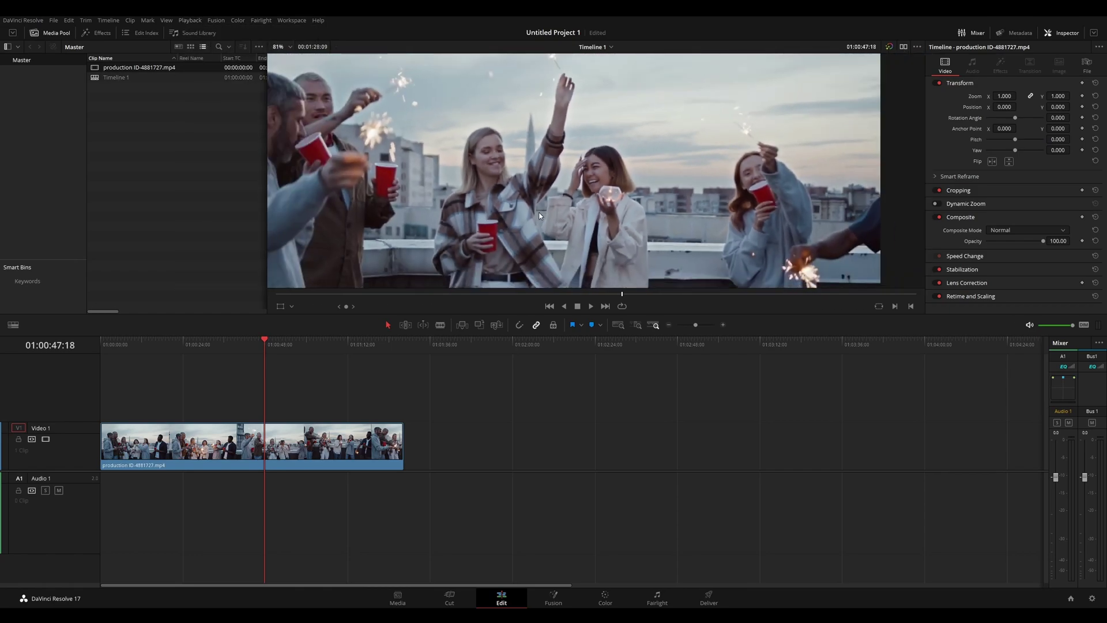
{"action": "left_click_drag", "start_coordinate": [269, 341], "coordinate": [279, 342]}
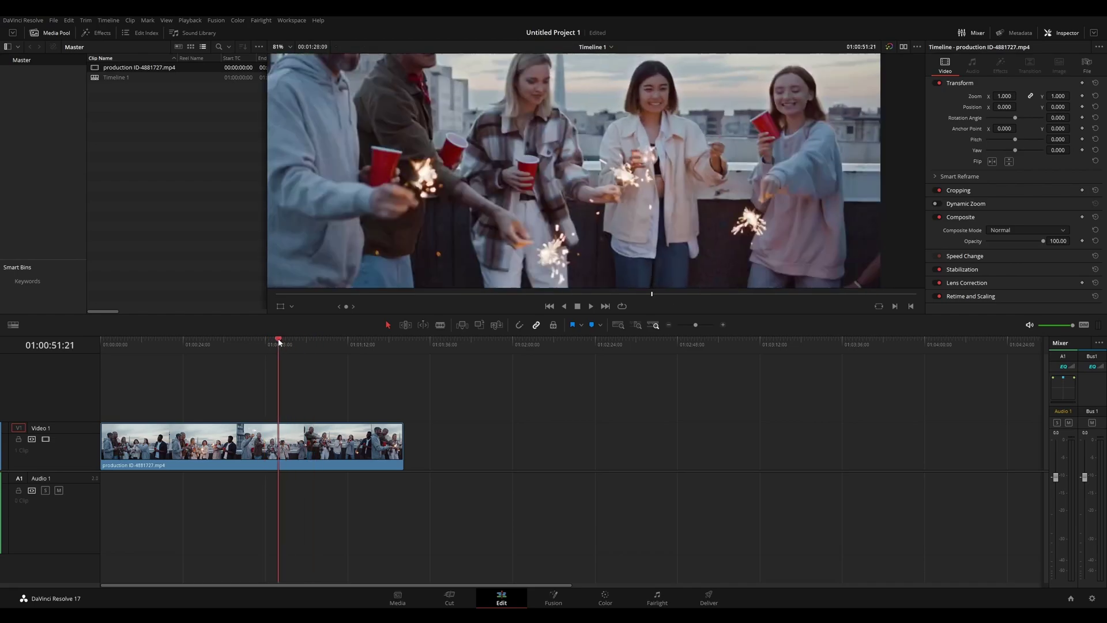
Step: Switch to the Color page, hide the Gallery, and zoom in on the woman's face
{"action": "left_click", "coordinate": [605, 599]}
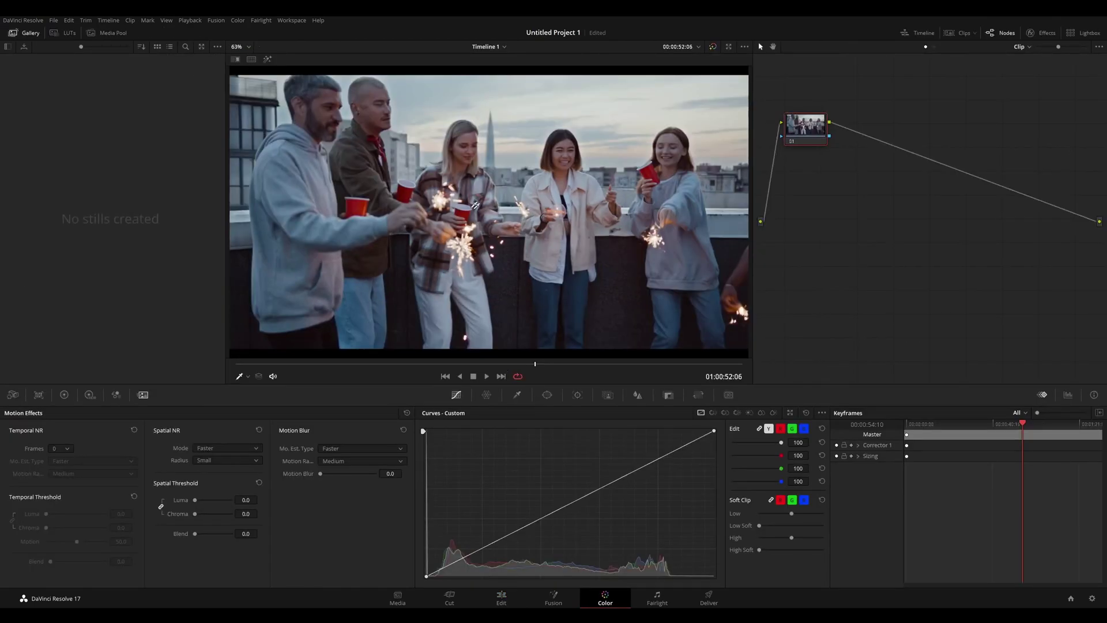
{"action": "left_click", "coordinate": [27, 33]}
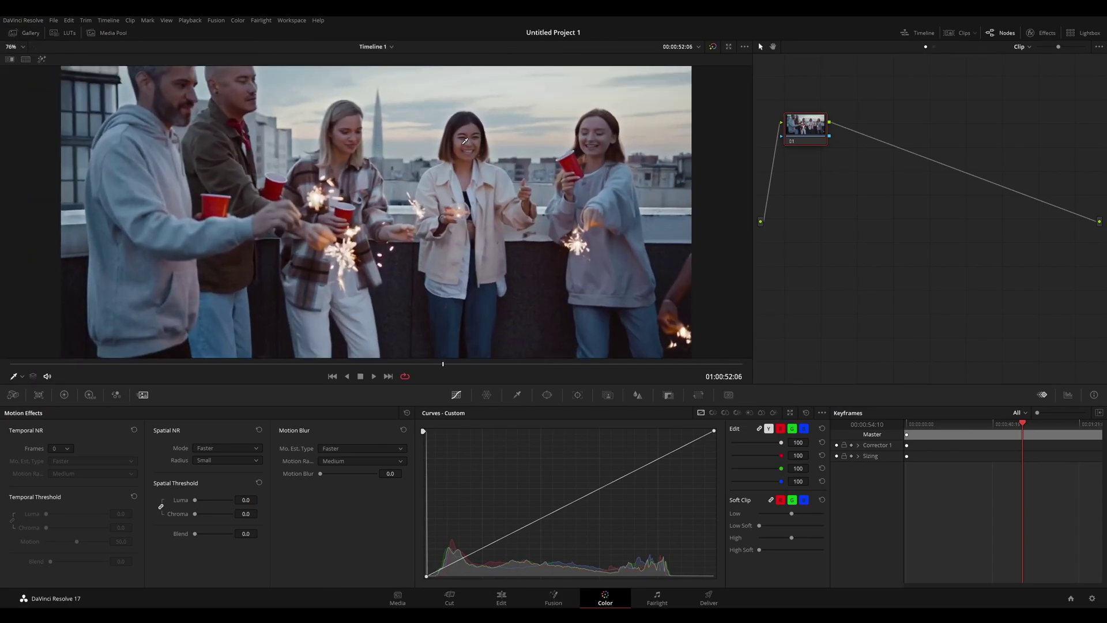
{"action": "scroll", "coordinate": [465, 141], "scroll_direction": "up", "scroll_amount": 6}
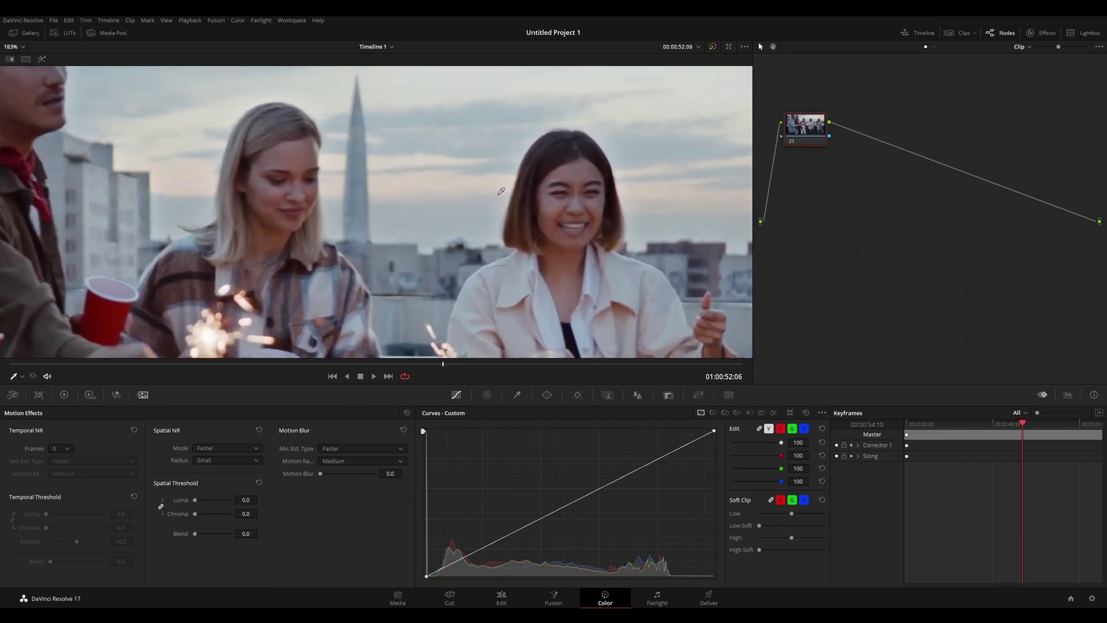
{"action": "scroll", "coordinate": [501, 191], "scroll_direction": "up", "scroll_amount": 2}
{"action": "left_click", "coordinate": [190, 20]}
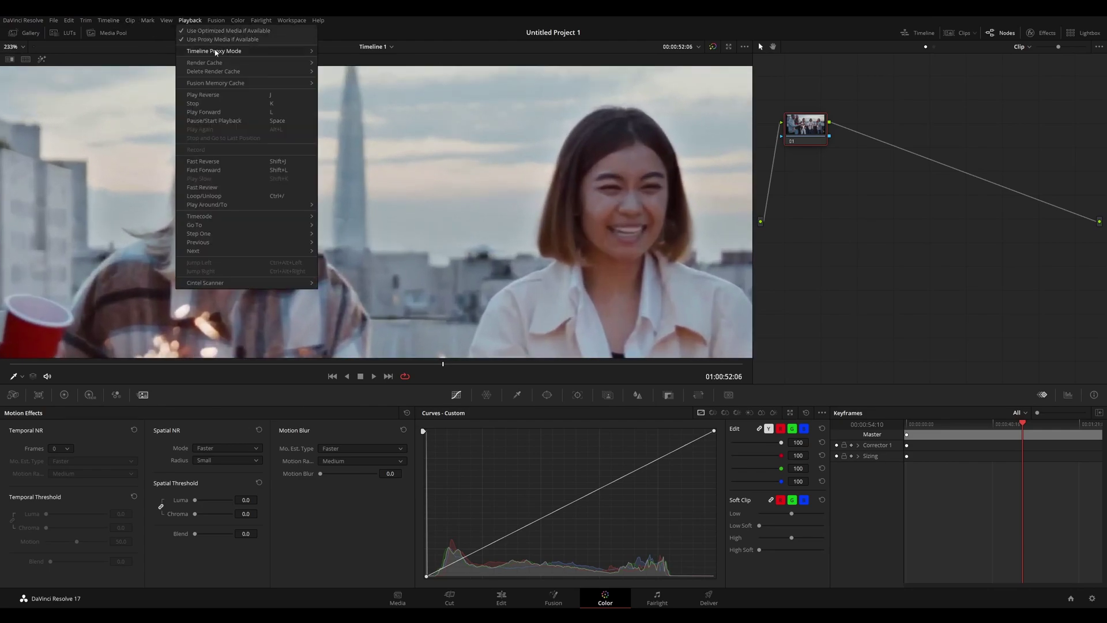
{"action": "left_click", "coordinate": [414, 155]}
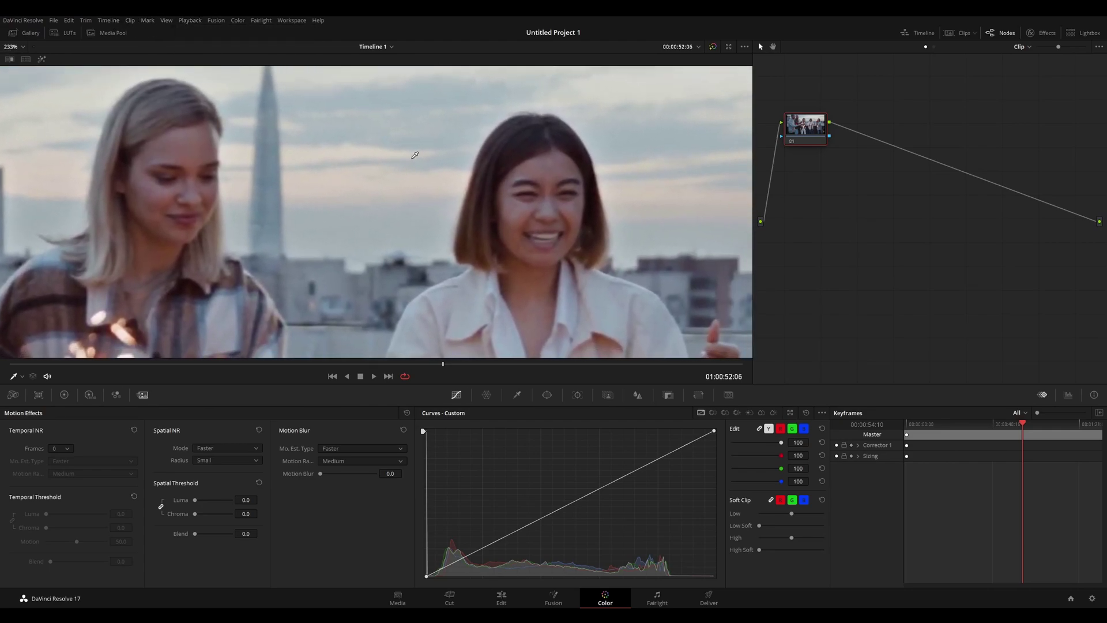
{"action": "scroll", "coordinate": [415, 155], "scroll_direction": "up", "scroll_amount": 1}
{"action": "scroll", "coordinate": [548, 219], "scroll_direction": "up", "scroll_amount": 2}
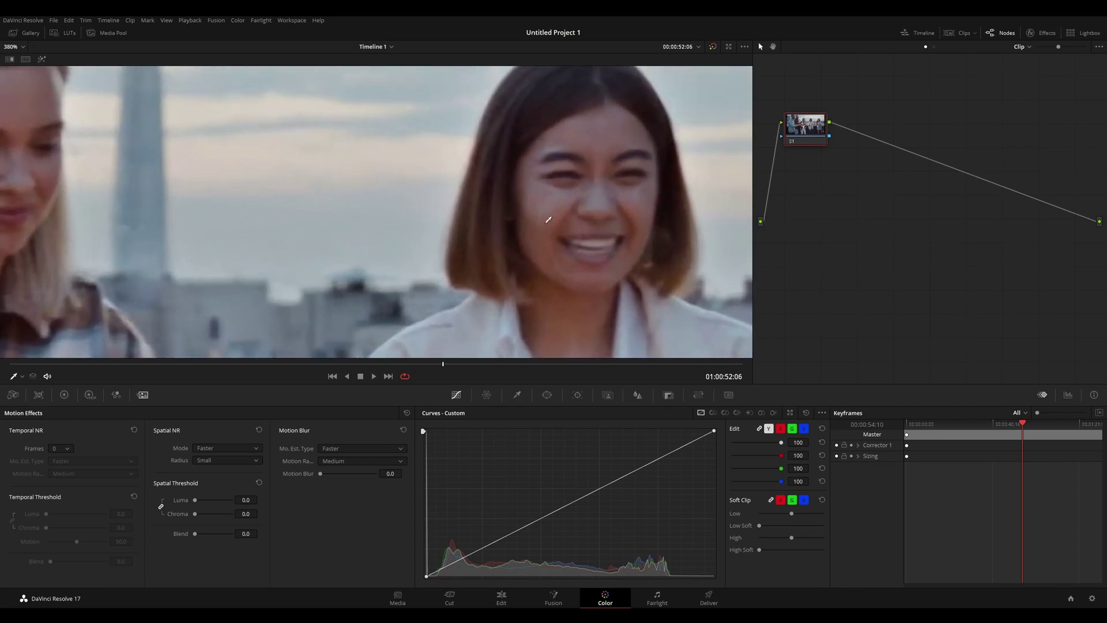
{"action": "left_click_drag", "start_coordinate": [548, 219], "coordinate": [314, 201]}
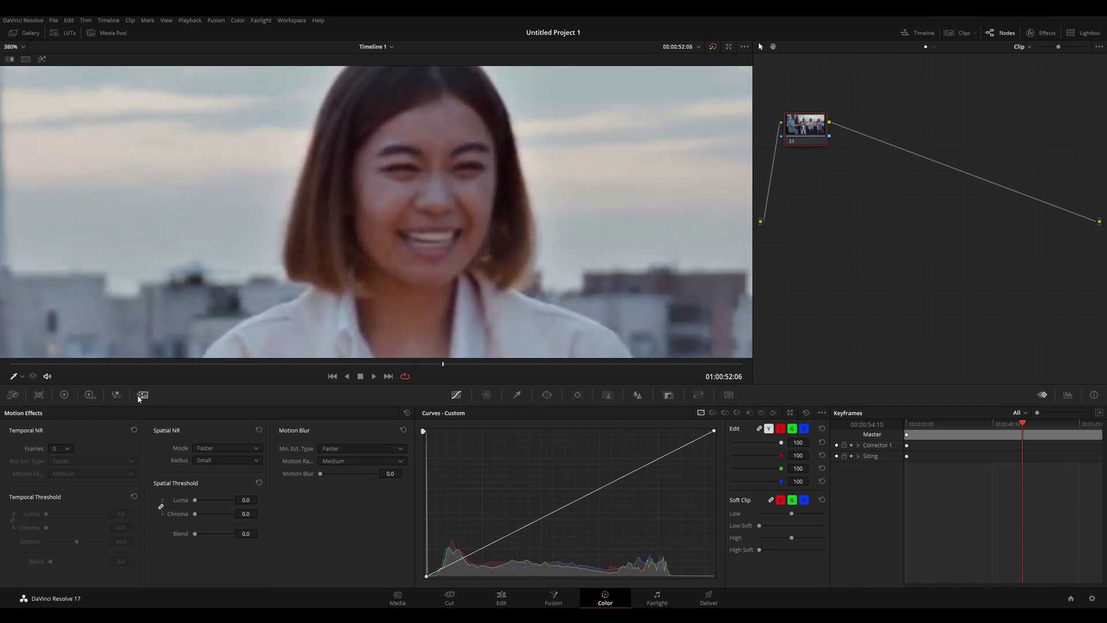
Step: Set Temporal NR to 1 frame and Spatial NR Luma and Chroma thresholds to 6.0
{"action": "left_click", "coordinate": [59, 448]}
{"action": "left_click", "coordinate": [62, 462]}
{"action": "left_click_drag", "start_coordinate": [246, 500], "coordinate": [260, 500]}
{"action": "left_click", "coordinate": [190, 21]}
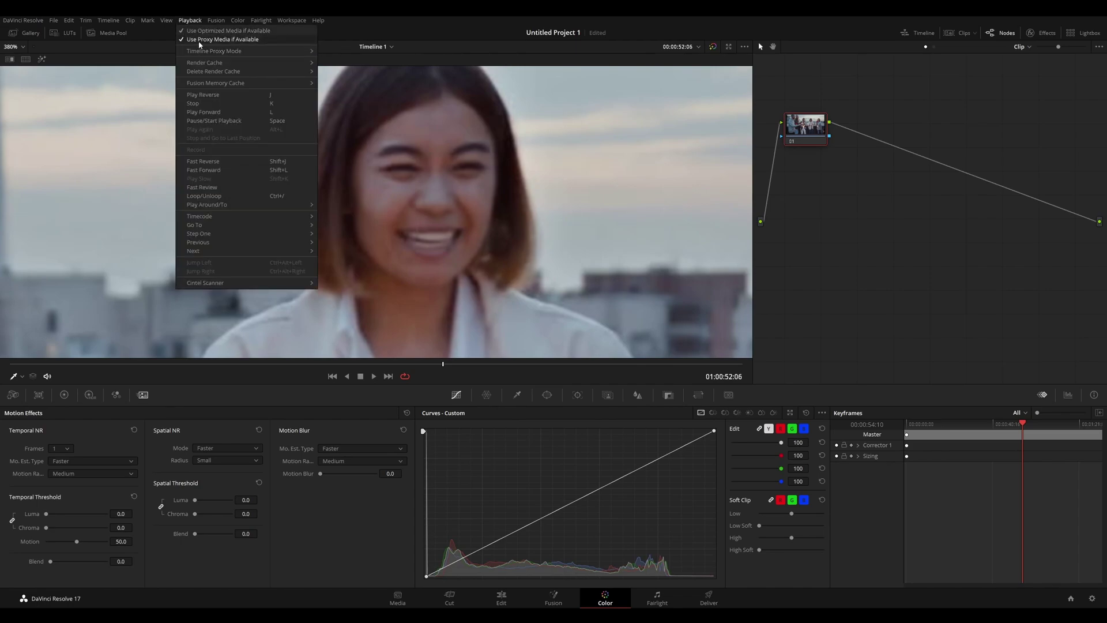
{"action": "left_click", "coordinate": [338, 216]}
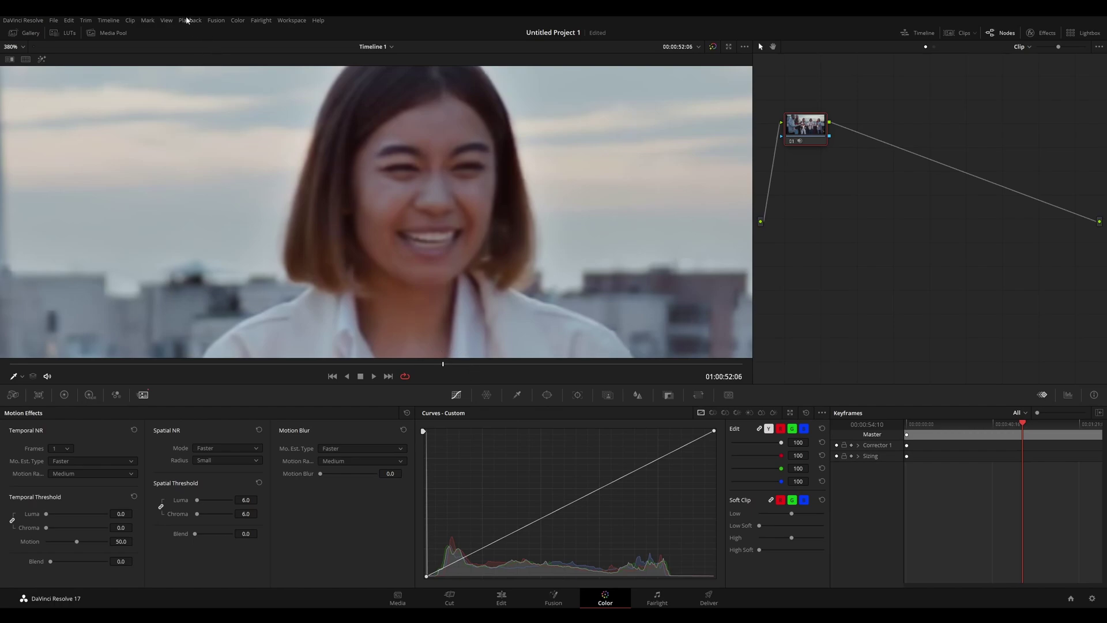
Step: Review the proxy options in the Playback menu and move the playhead to 01:00:46:09
{"action": "left_click", "coordinate": [190, 21]}
{"action": "left_click", "coordinate": [215, 32]}
{"action": "left_click", "coordinate": [188, 21]}
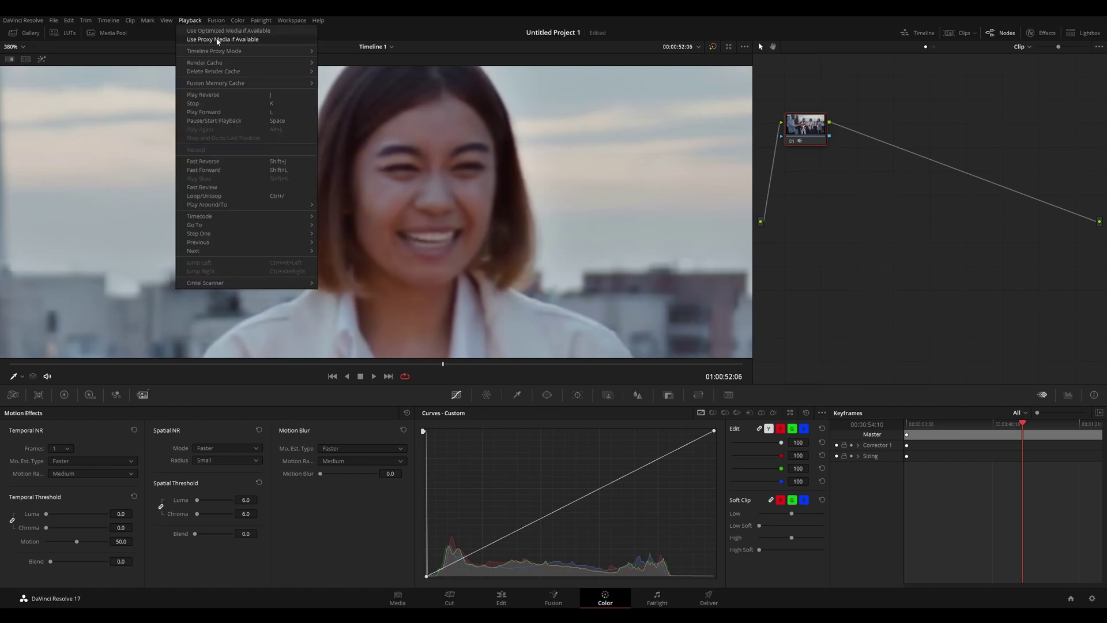
{"action": "mouse_move", "coordinate": [252, 53]}
{"action": "left_click", "coordinate": [348, 60]}
{"action": "left_click", "coordinate": [381, 366]}
{"action": "left_click", "coordinate": [395, 365]}
{"action": "scroll", "coordinate": [394, 232], "scroll_direction": "down", "scroll_amount": 6}
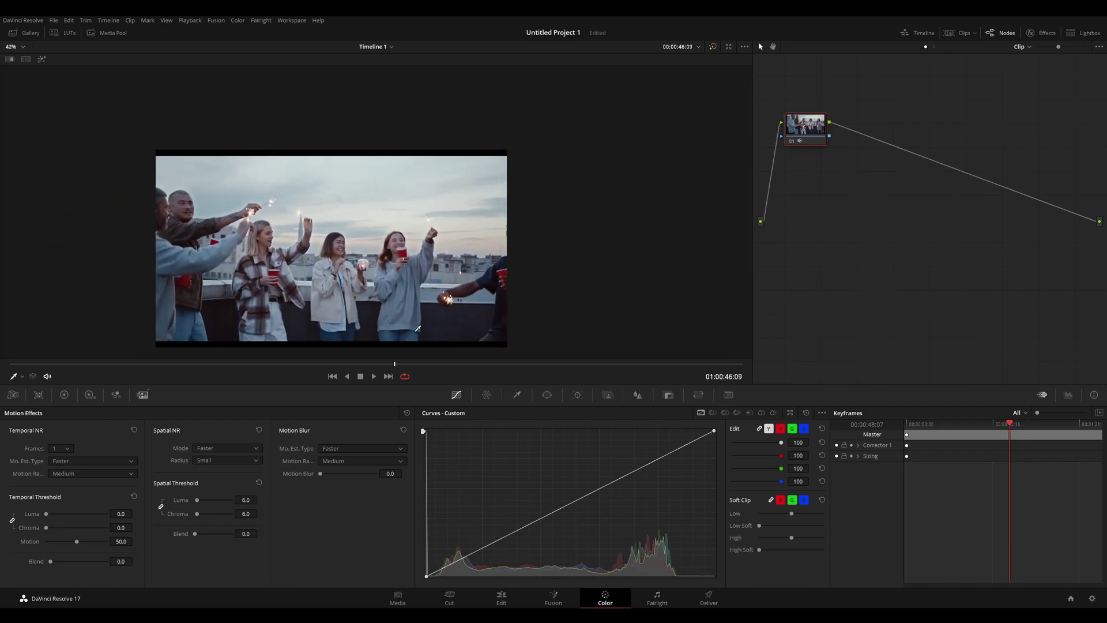
{"action": "scroll", "coordinate": [394, 233], "scroll_direction": "up", "scroll_amount": 3}
{"action": "scroll", "coordinate": [394, 233], "scroll_direction": "up", "scroll_amount": 1}
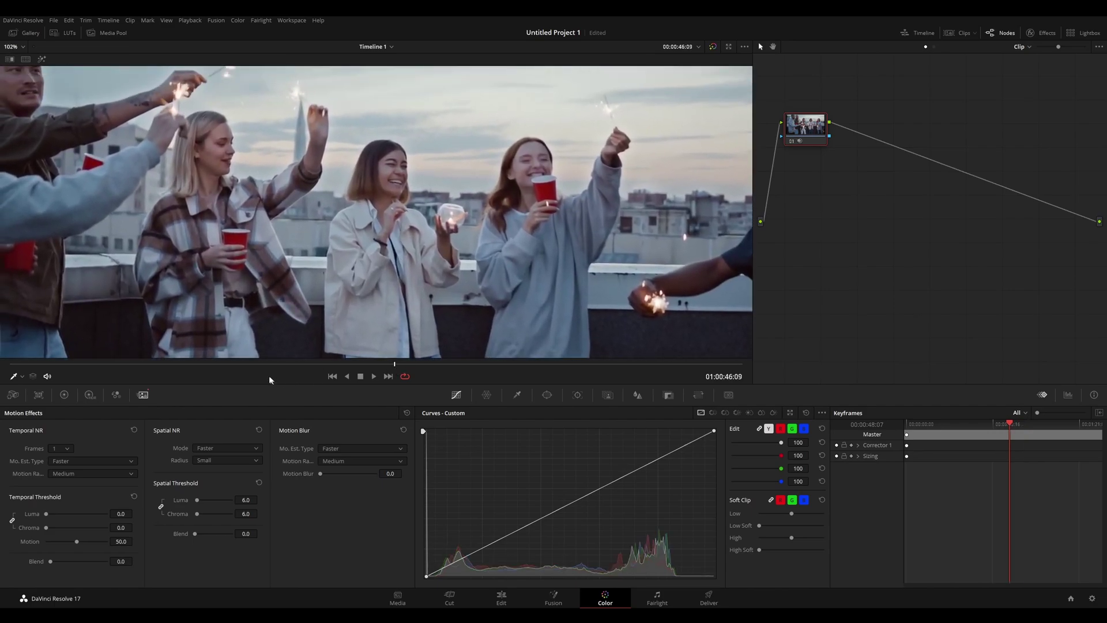
Step: Select every node in the Fusion graph, then play the clip from near its start on the Edit page
{"action": "left_click", "coordinate": [167, 365]}
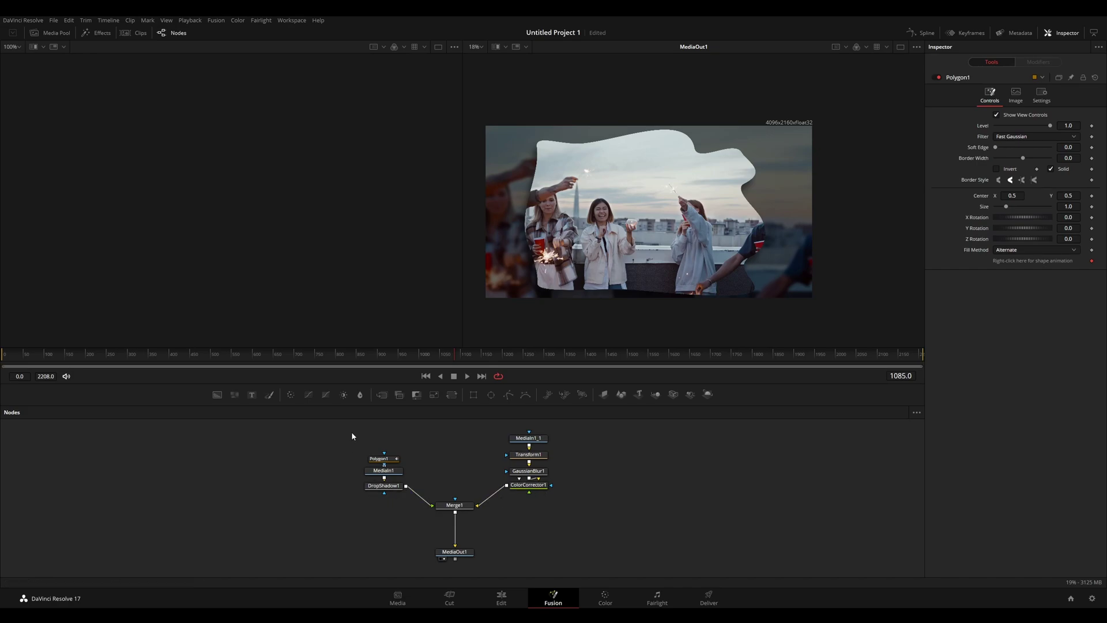
{"action": "left_click_drag", "start_coordinate": [342, 421], "coordinate": [580, 568]}
{"action": "left_click", "coordinate": [605, 598]}
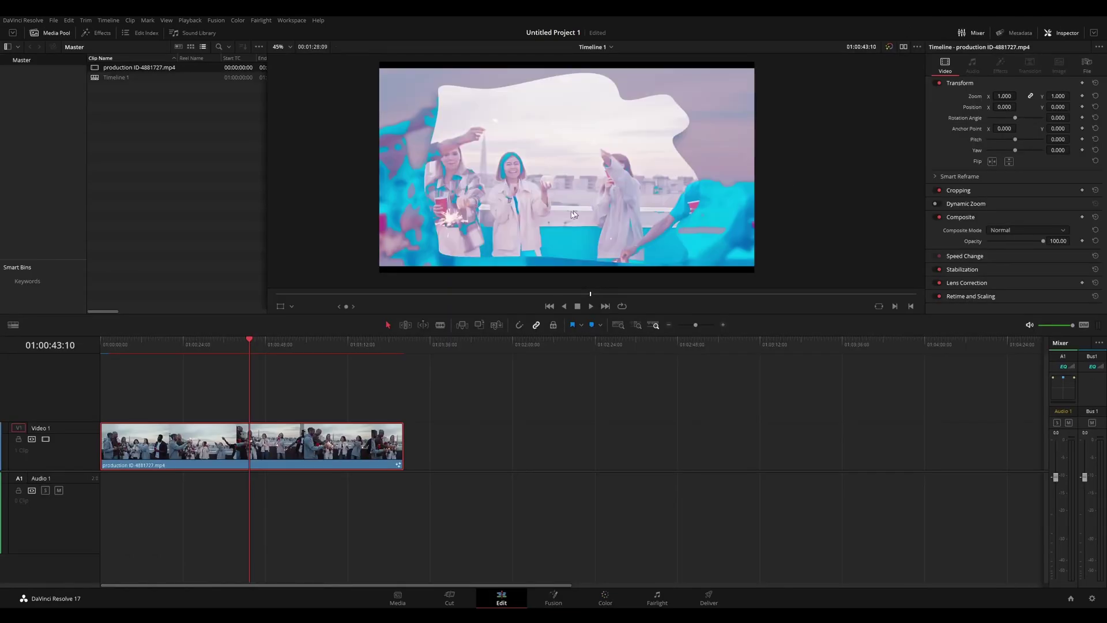
{"action": "left_click_drag", "start_coordinate": [133, 348], "coordinate": [114, 346]}
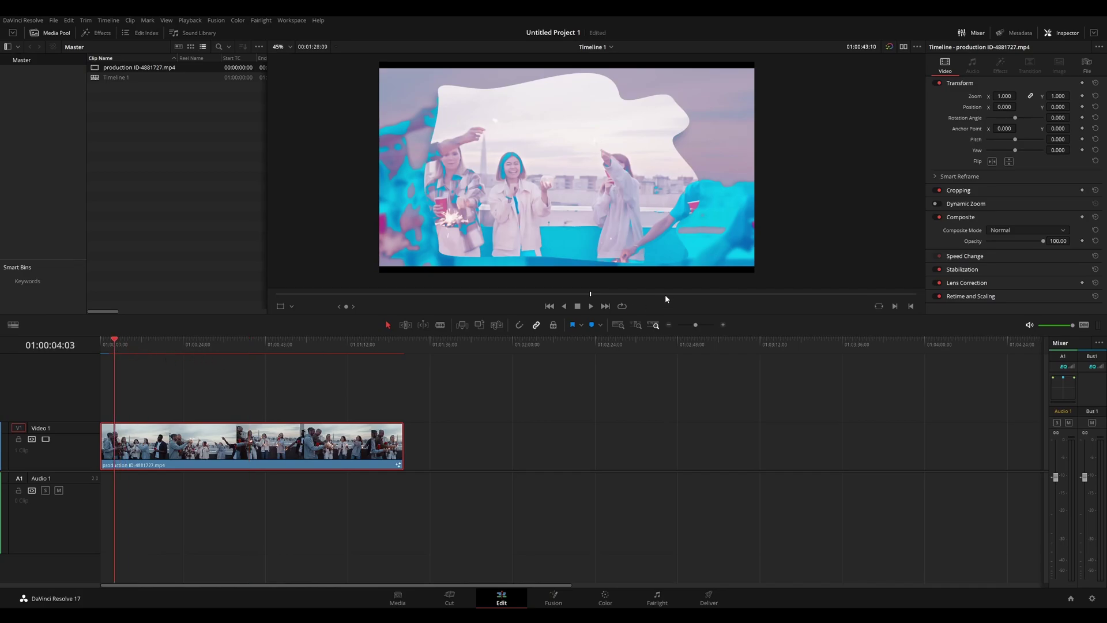
{"action": "left_click", "coordinate": [592, 306]}
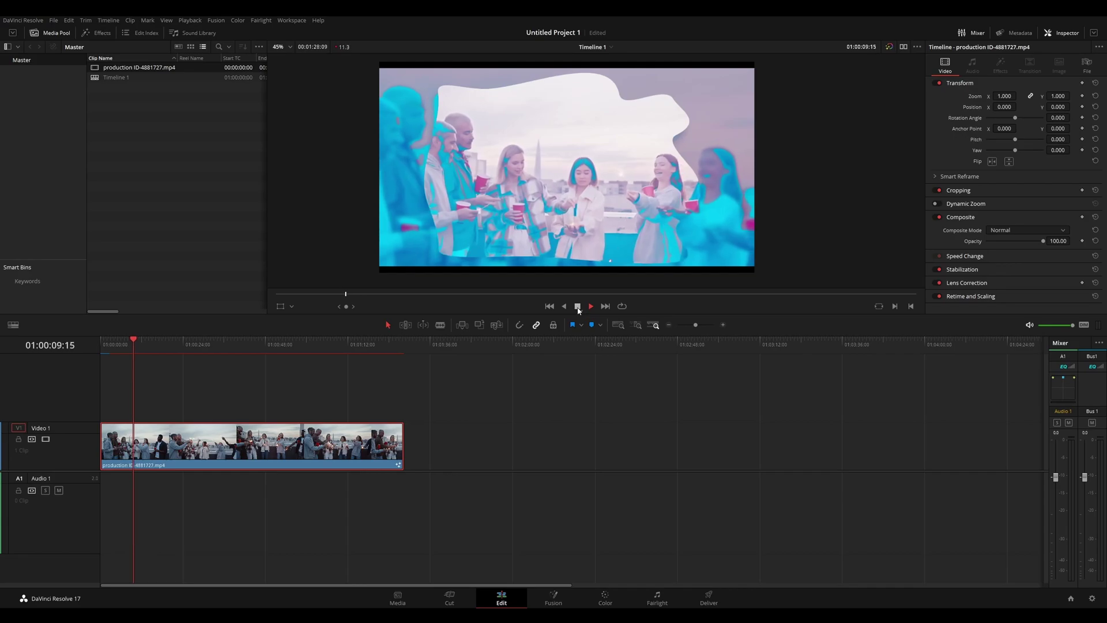
{"action": "left_click", "coordinate": [577, 307]}
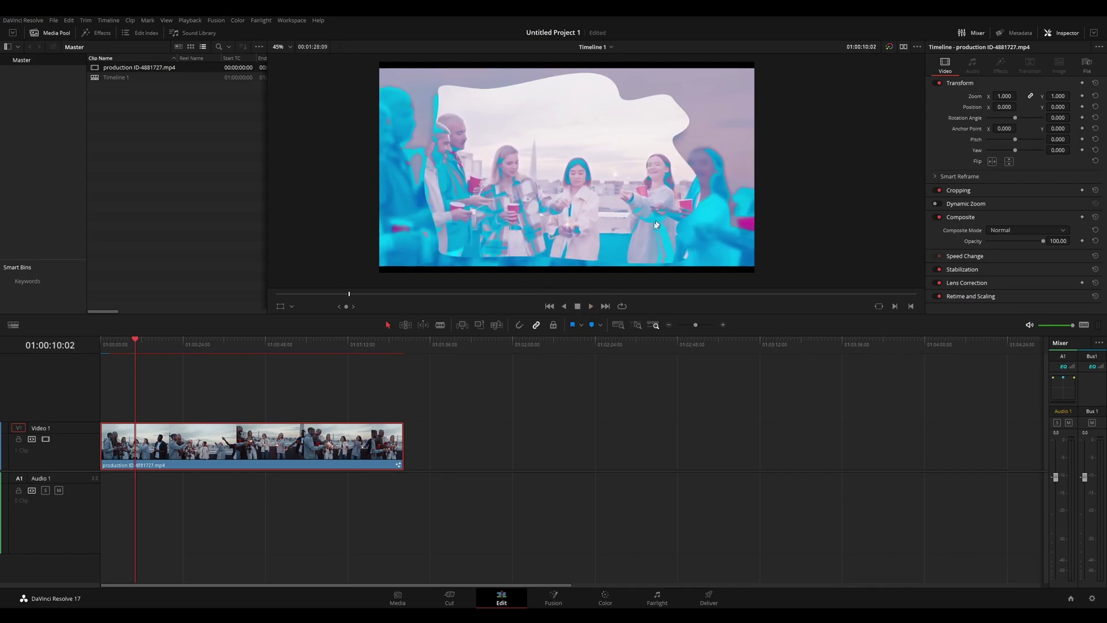
Step: Toggle the viewer bypass, then stop bypassing Fusion effects from its dropdown while scrubbing
{"action": "left_click", "coordinate": [890, 47]}
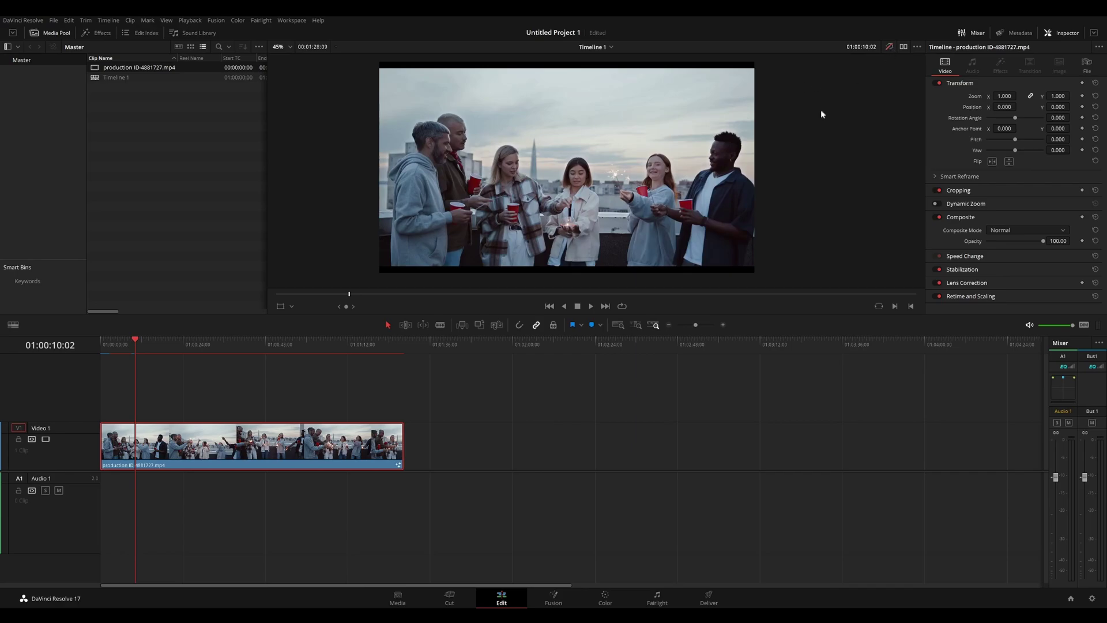
{"action": "left_click_drag", "start_coordinate": [201, 344], "coordinate": [230, 346]}
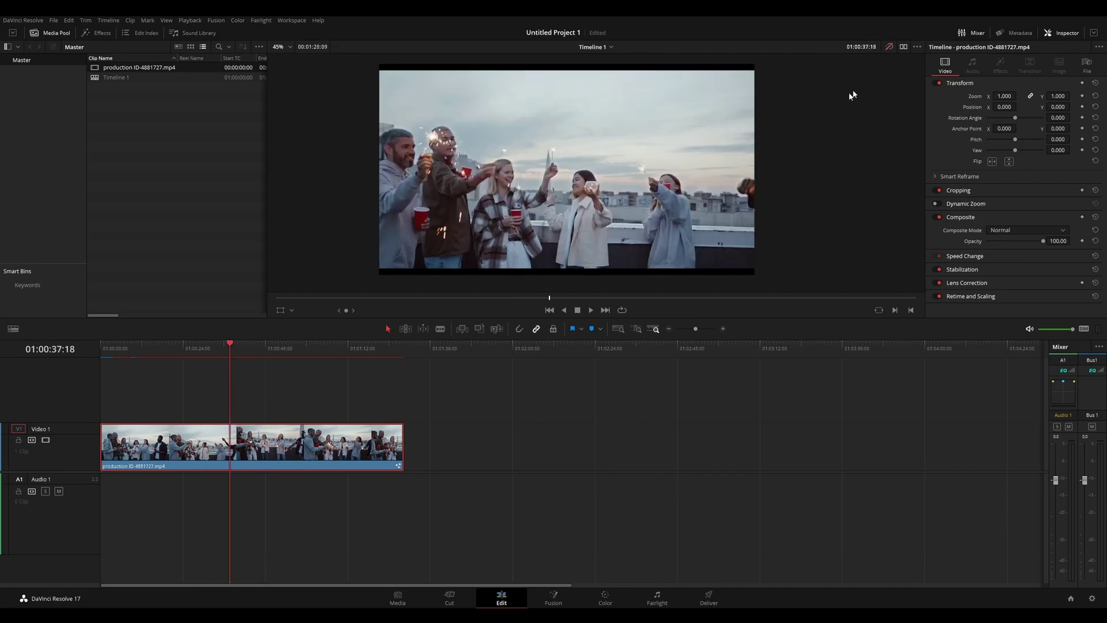
{"action": "left_click", "coordinate": [889, 47]}
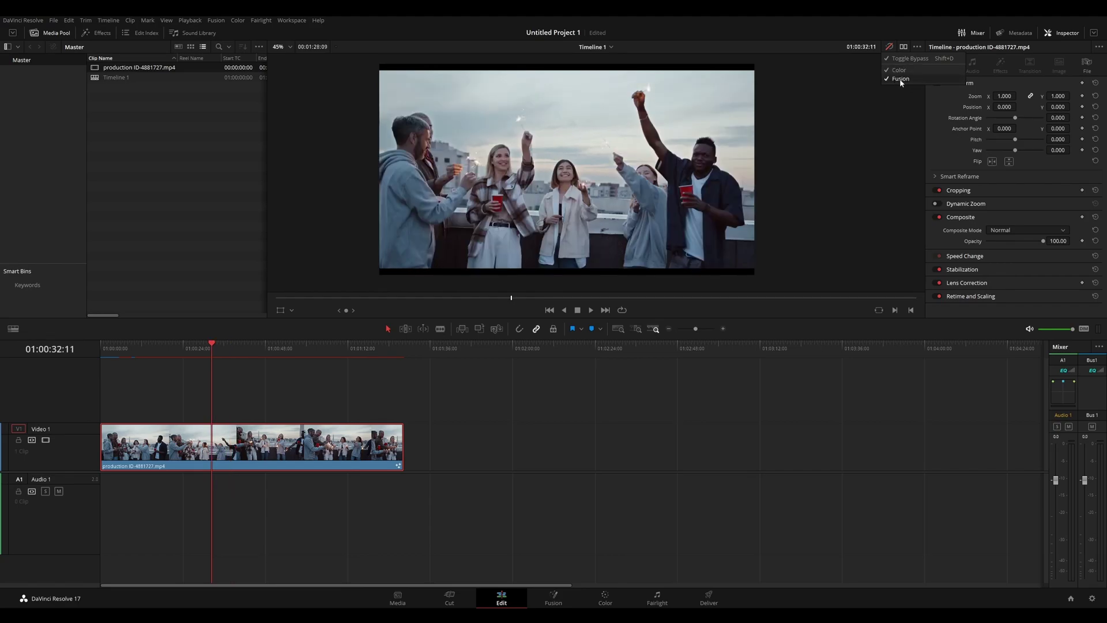
{"action": "left_click", "coordinate": [894, 79]}
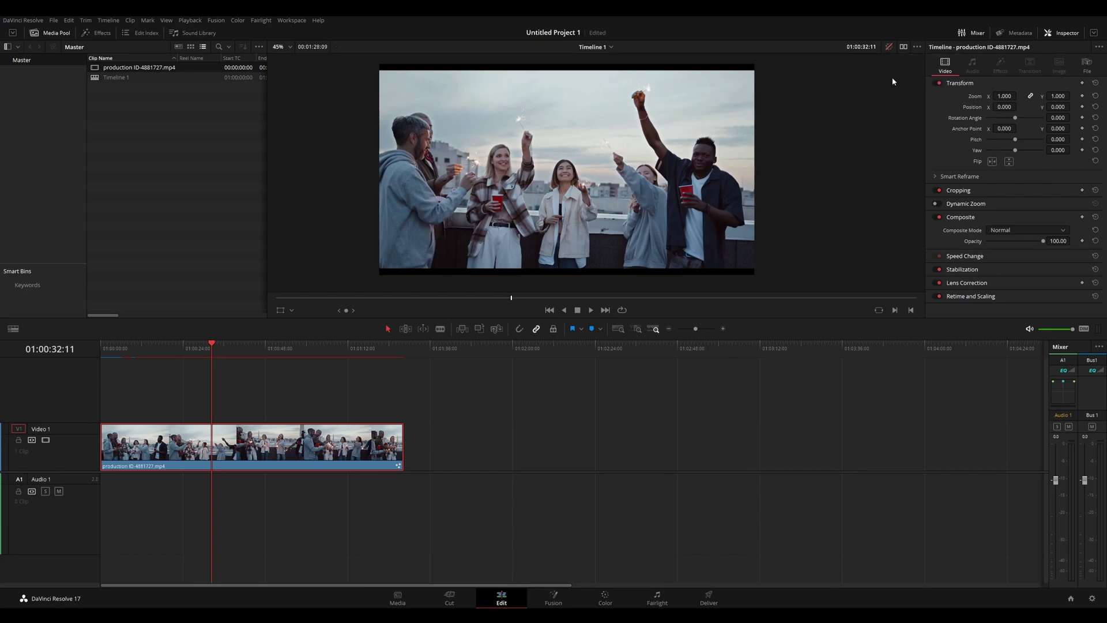
{"action": "mouse_move", "coordinate": [258, 351]}
{"action": "left_mouse_down"}
{"action": "mouse_move", "coordinate": [193, 353]}
{"action": "mouse_move", "coordinate": [261, 369]}
{"action": "left_mouse_up"}
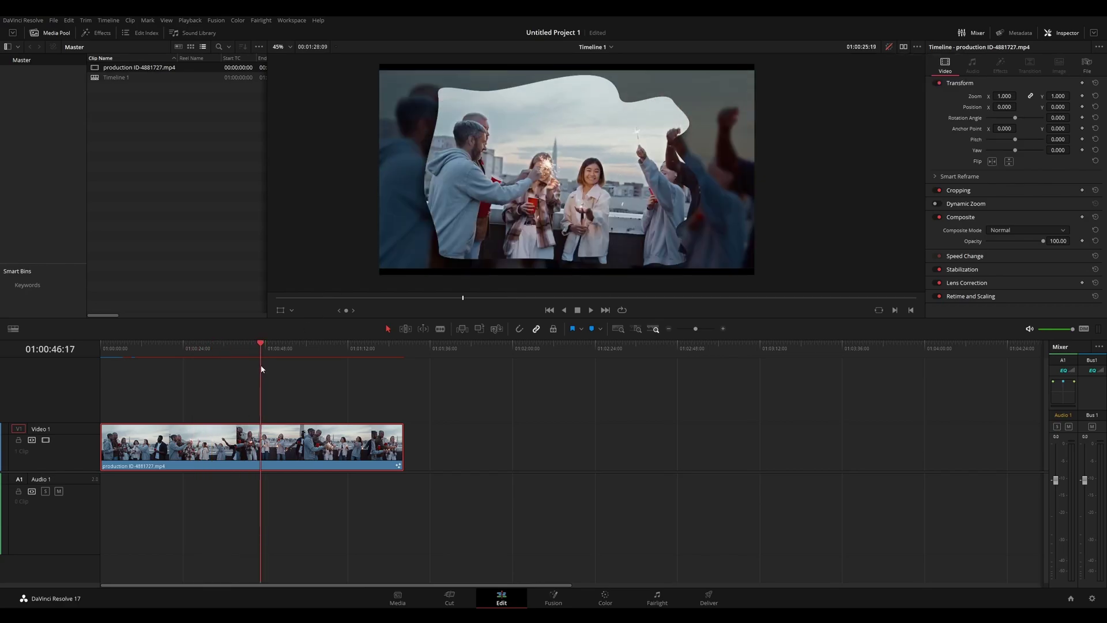
{"action": "left_click", "coordinate": [889, 47]}
Step: Restore the colour grade, shift the clip later on the track, and park the playhead at 01:00:27:04
{"action": "left_click", "coordinate": [901, 79]}
{"action": "left_click", "coordinate": [224, 350]}
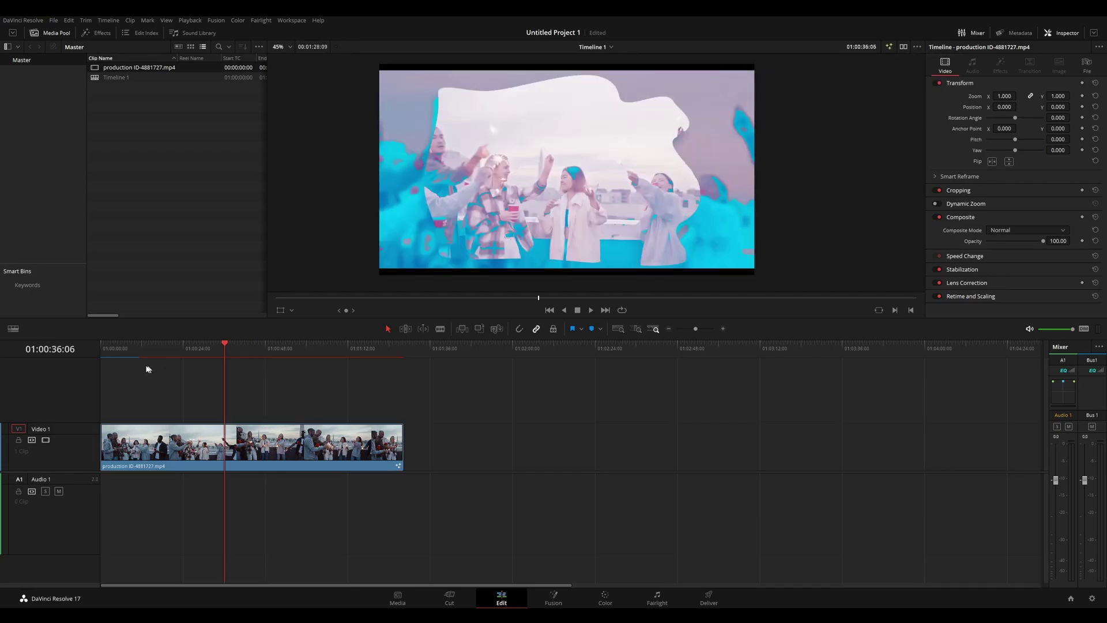
{"action": "mouse_move", "coordinate": [163, 352]}
{"action": "left_mouse_down"}
{"action": "mouse_move", "coordinate": [121, 353]}
{"action": "mouse_move", "coordinate": [146, 353]}
{"action": "left_mouse_up"}
{"action": "left_click_drag", "start_coordinate": [311, 445], "coordinate": [338, 446]}
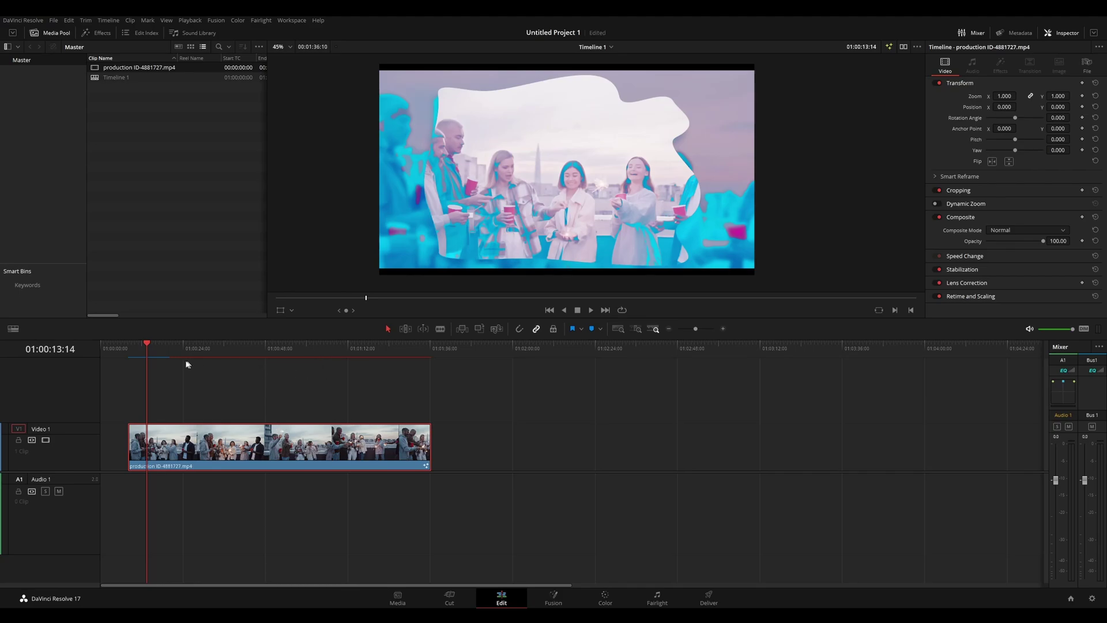
{"action": "left_click_drag", "start_coordinate": [133, 348], "coordinate": [330, 374]}
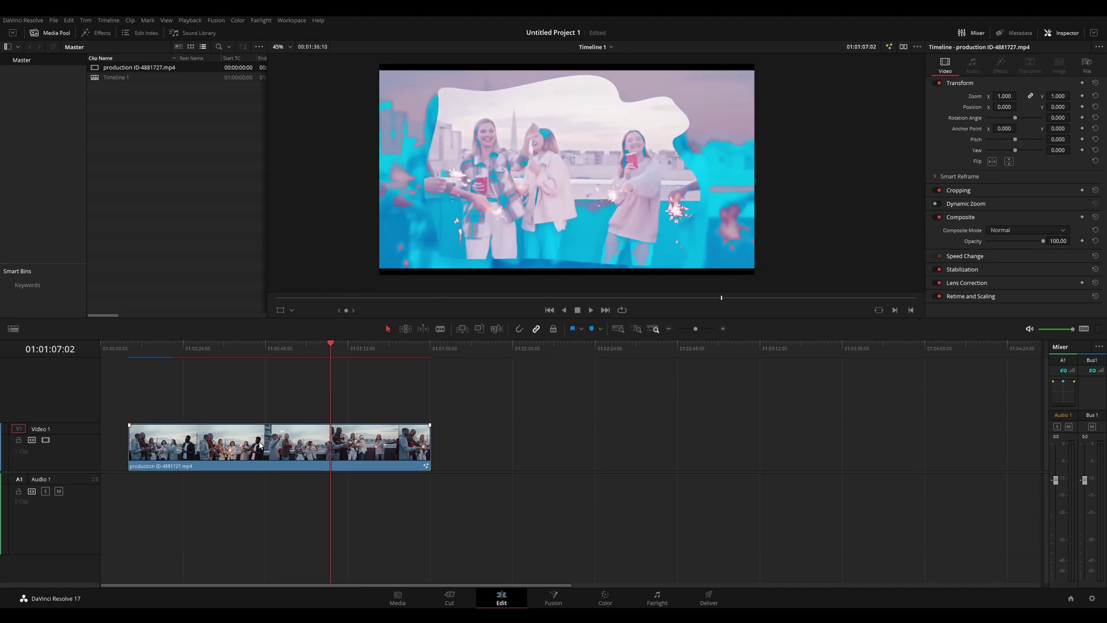
Step: Set the timeline clip's Render Cache Fusion Output to On
{"action": "right_click", "coordinate": [281, 448]}
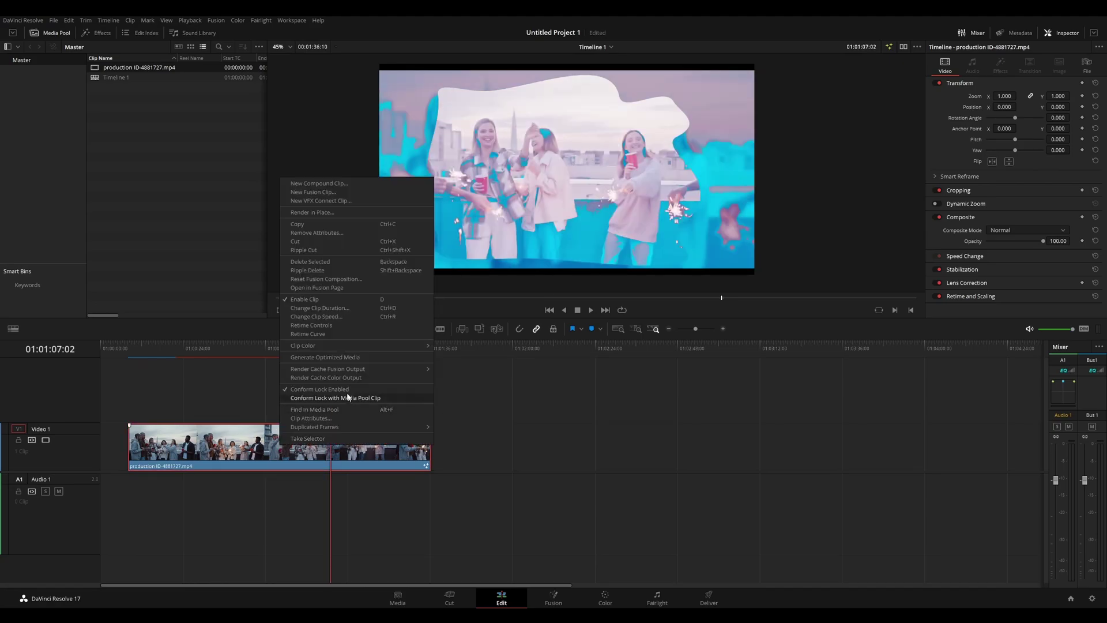
{"action": "mouse_move", "coordinate": [366, 371]}
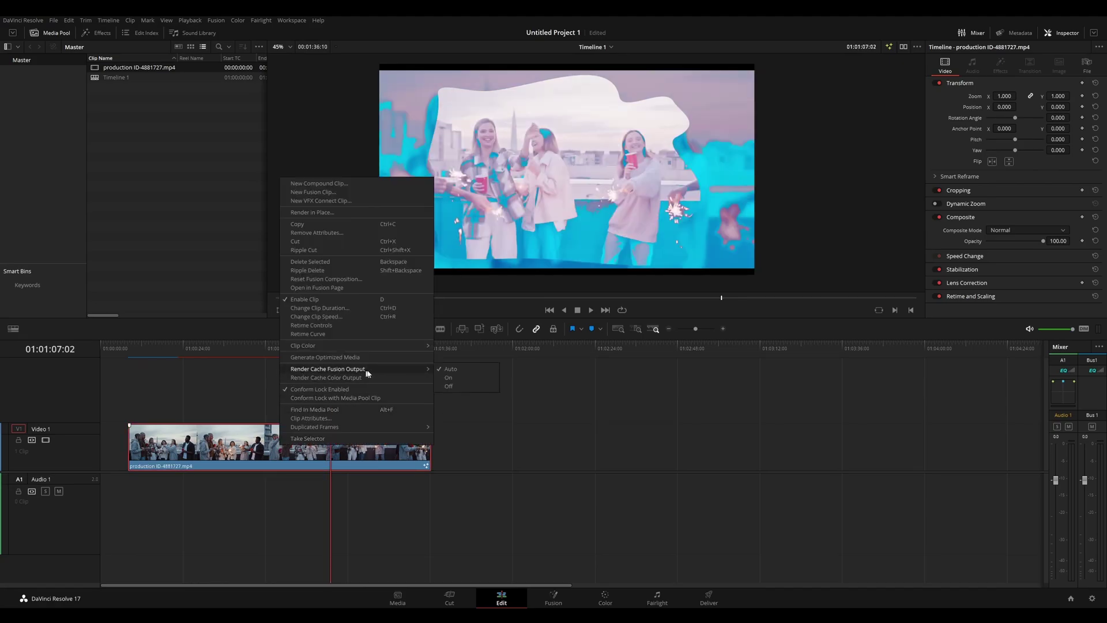
{"action": "left_click", "coordinate": [458, 379]}
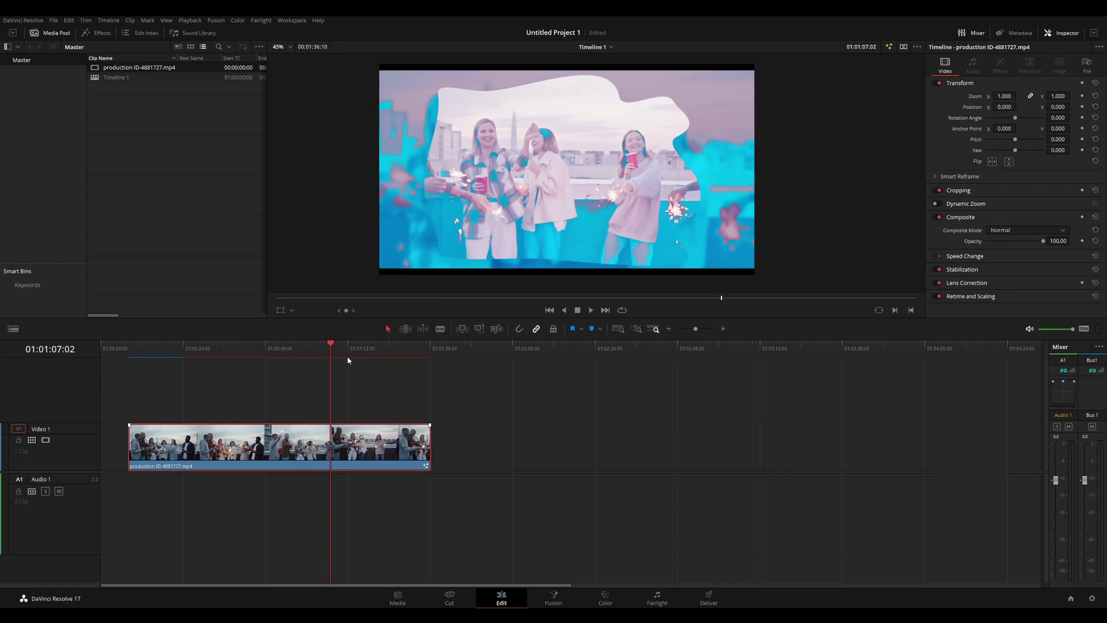
{"action": "left_click", "coordinate": [236, 353]}
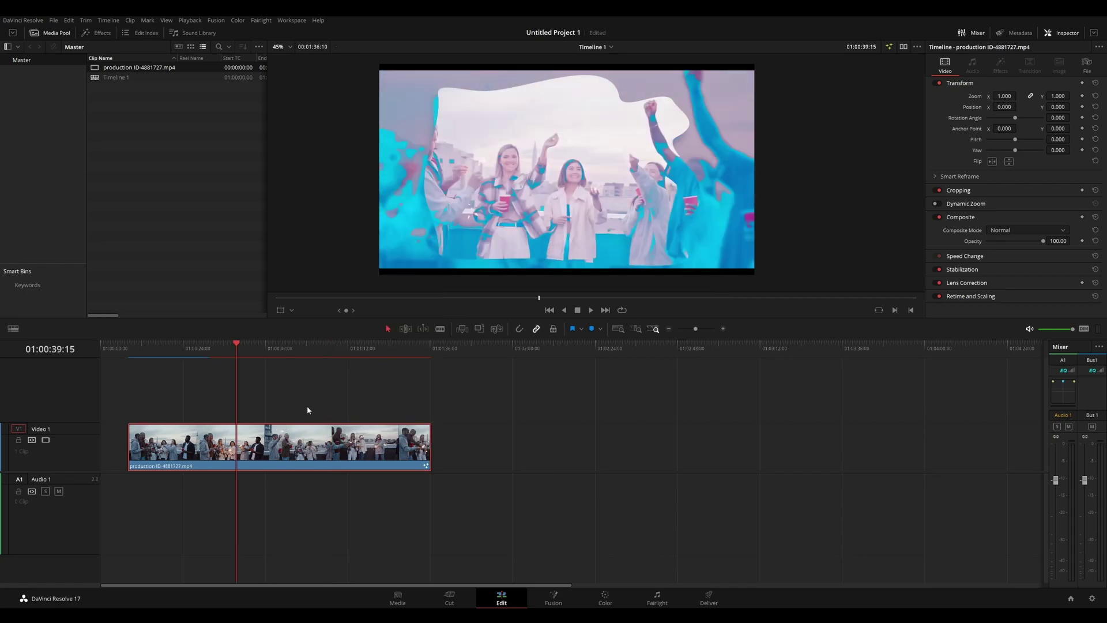
{"action": "left_click", "coordinate": [53, 20]}
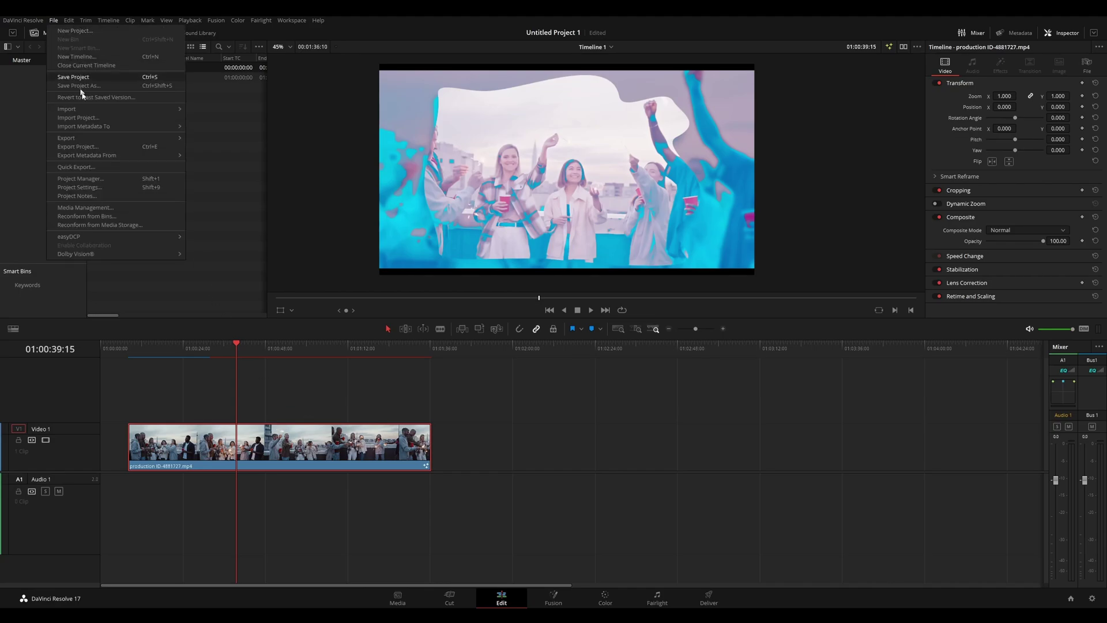
{"action": "left_click", "coordinate": [107, 190]}
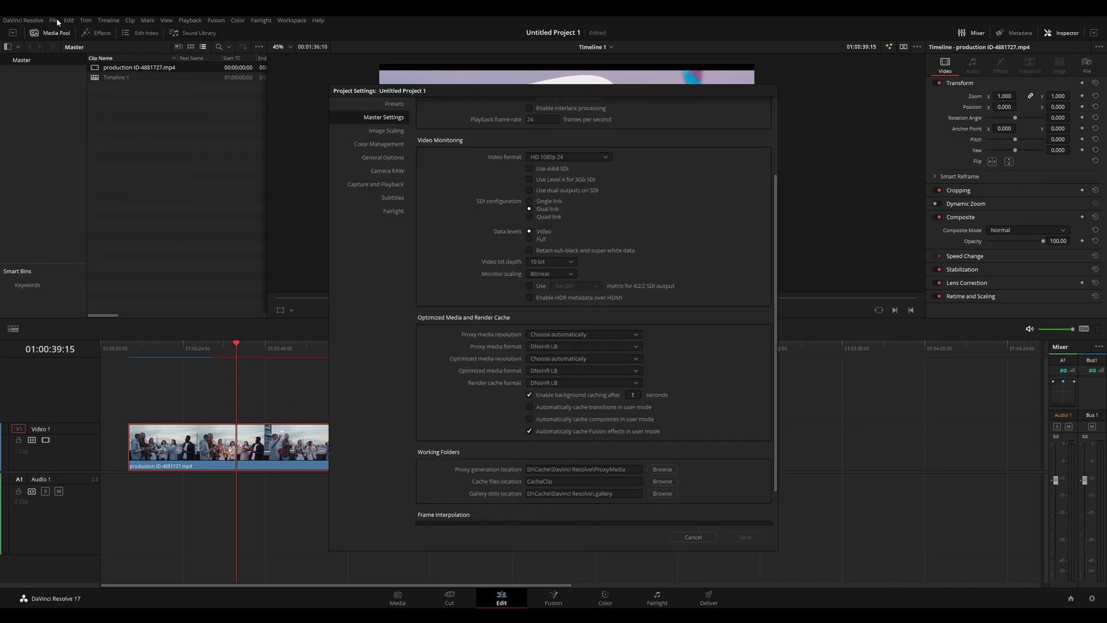
{"action": "scroll", "coordinate": [507, 371], "scroll_direction": "down", "scroll_amount": 2}
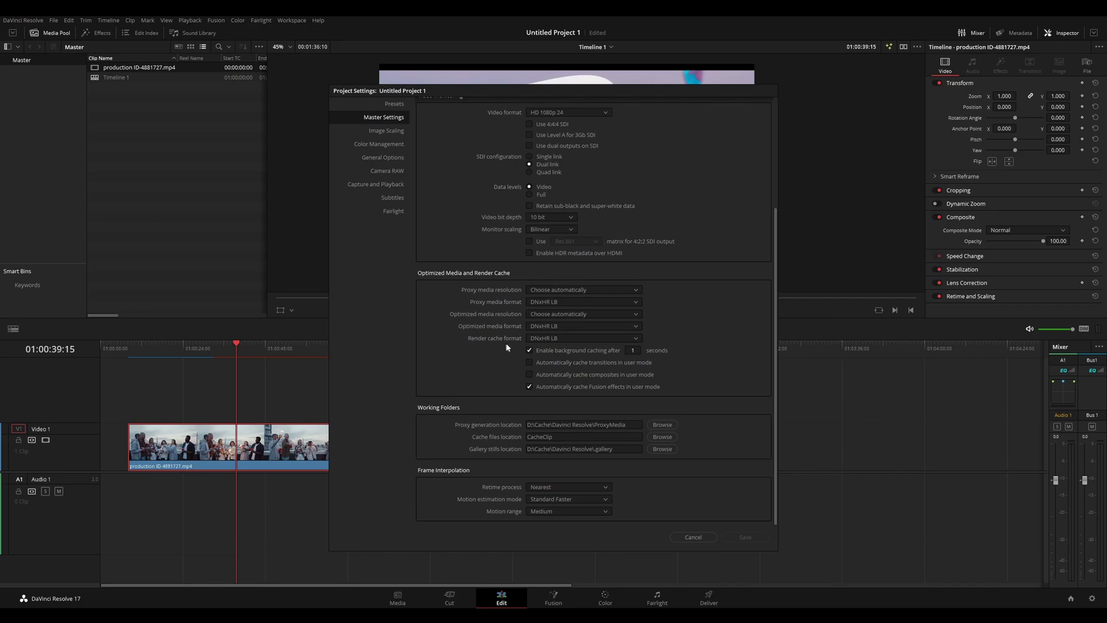
{"action": "left_click", "coordinate": [549, 337]}
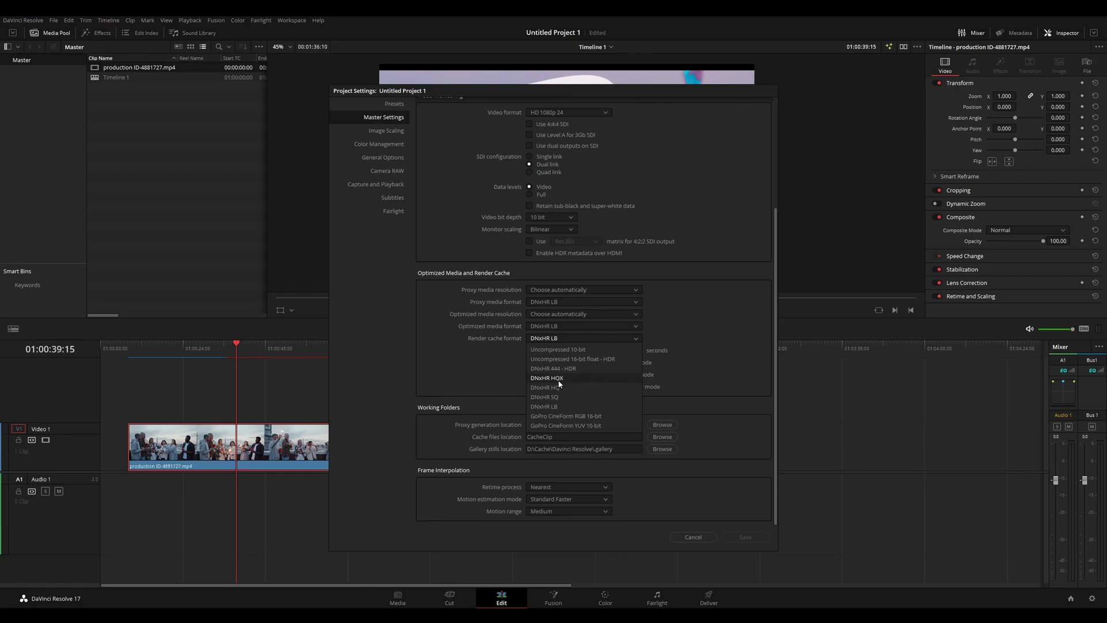
{"action": "left_click", "coordinate": [696, 537]}
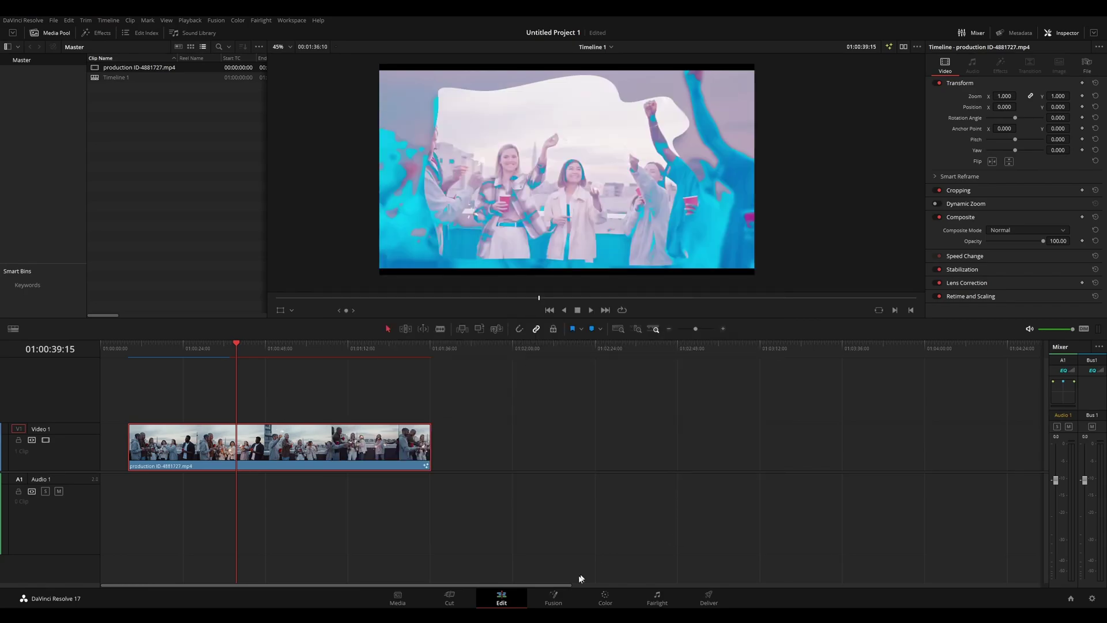
Step: Open Task Manager and go to the details entry of the DaVinci Resolve process
{"action": "left_click", "coordinate": [525, 580]}
{"action": "left_click_drag", "start_coordinate": [339, 91], "coordinate": [525, 197]}
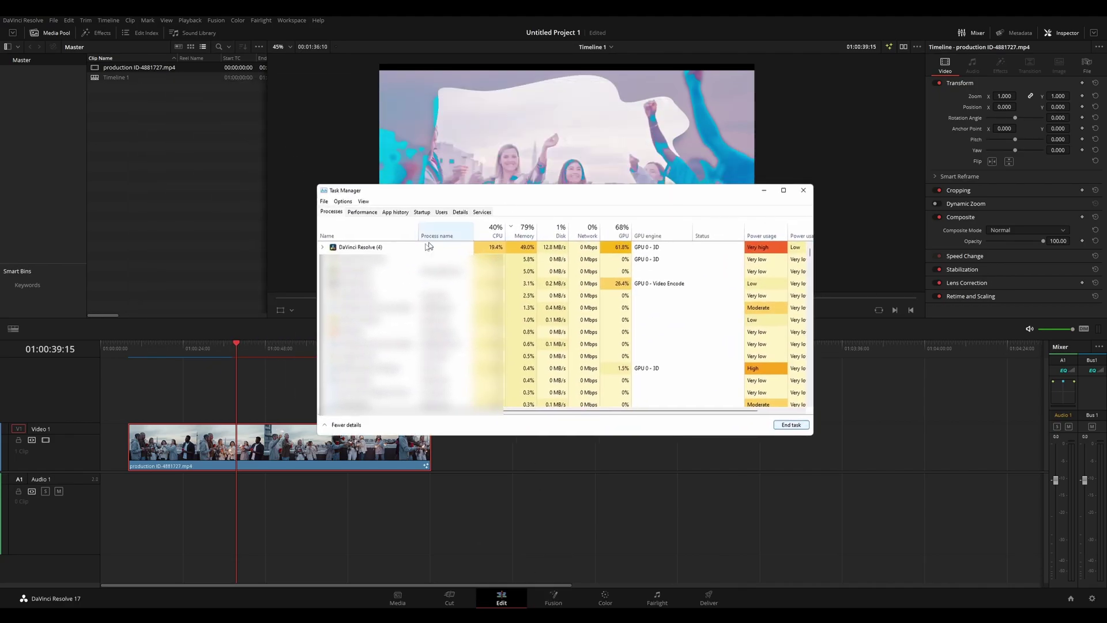
{"action": "left_click", "coordinate": [326, 249]}
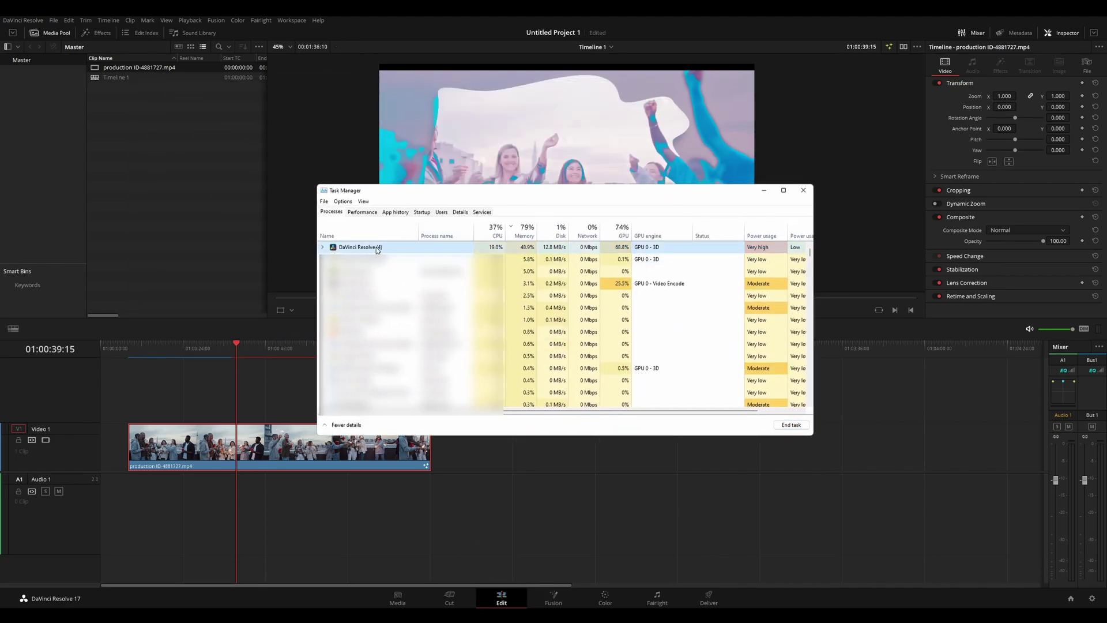
{"action": "left_click", "coordinate": [321, 247]}
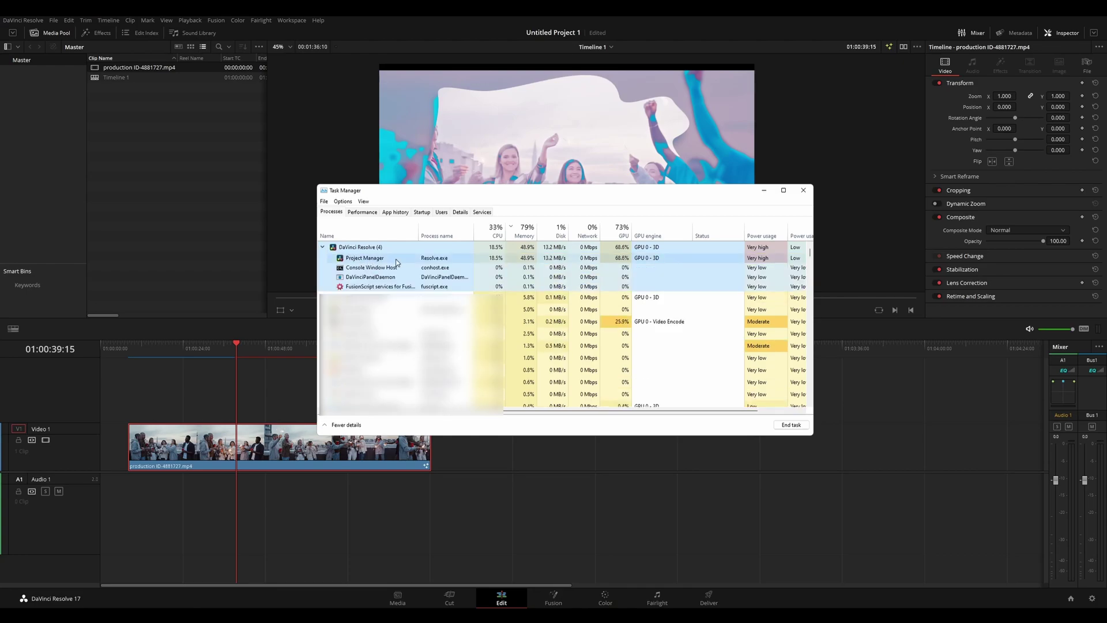
{"action": "left_click", "coordinate": [421, 260]}
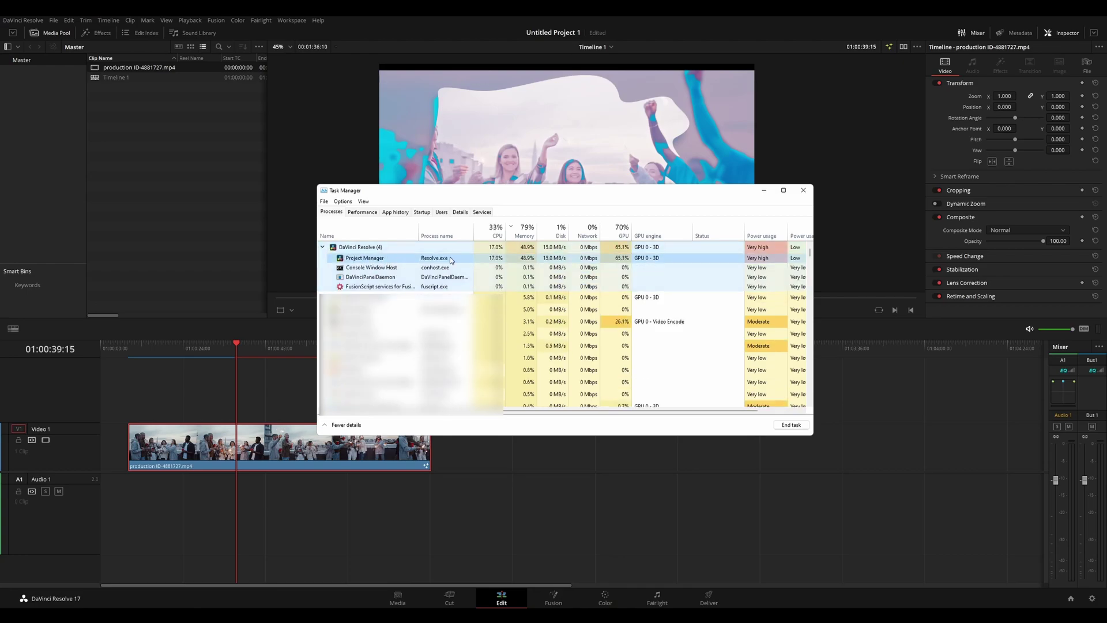
{"action": "right_click", "coordinate": [367, 259]}
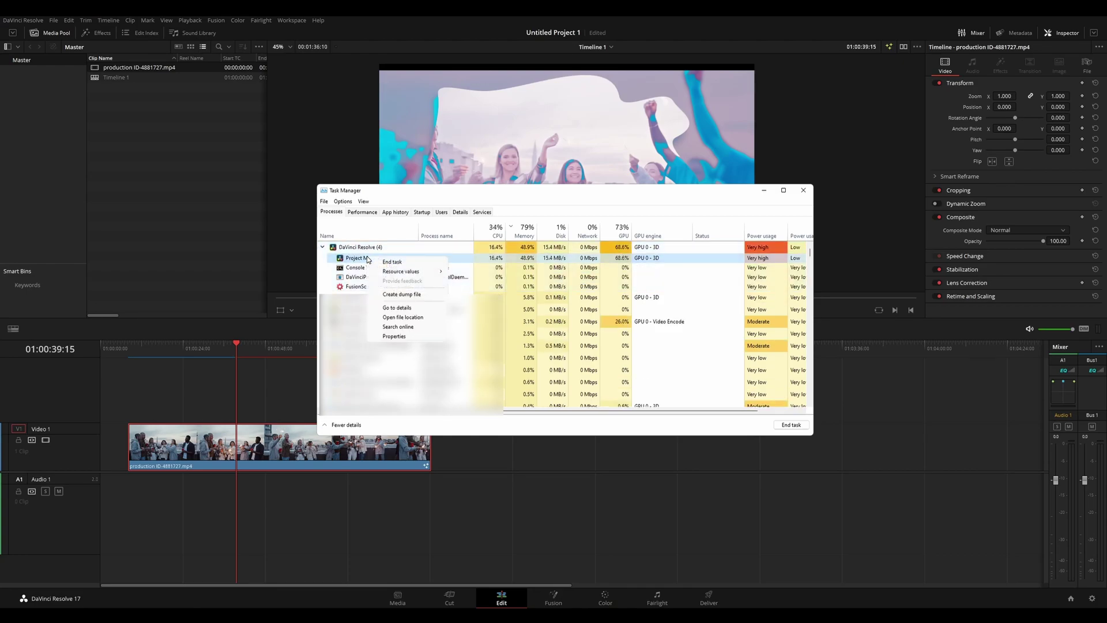
{"action": "left_click", "coordinate": [410, 309]}
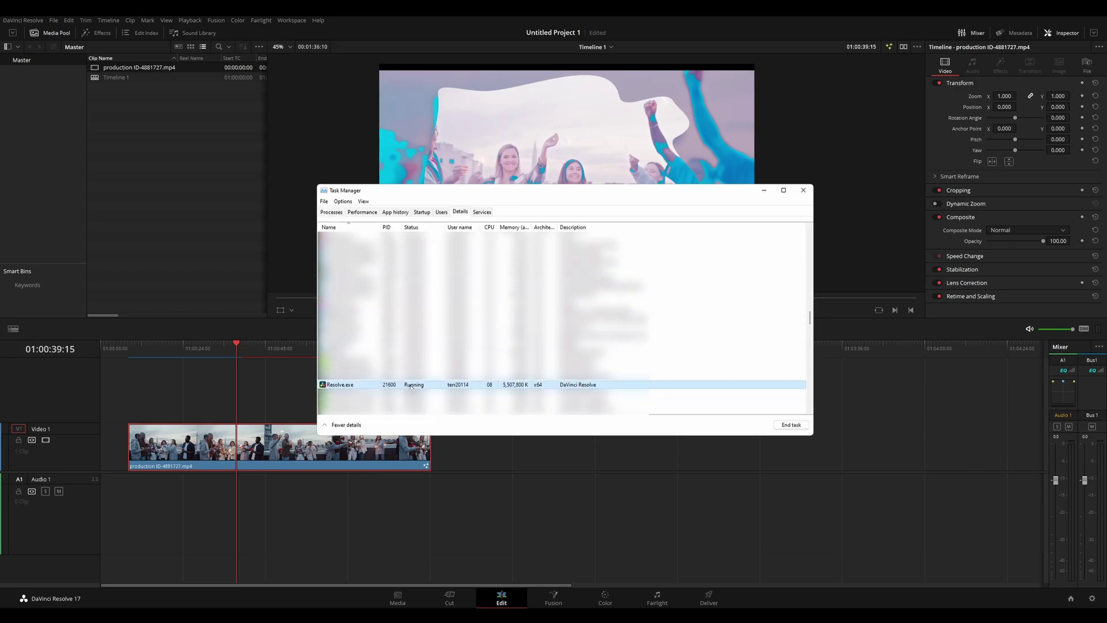
Step: Set Resolve.exe's priority to Realtime and confirm the change
{"action": "right_click", "coordinate": [411, 386]}
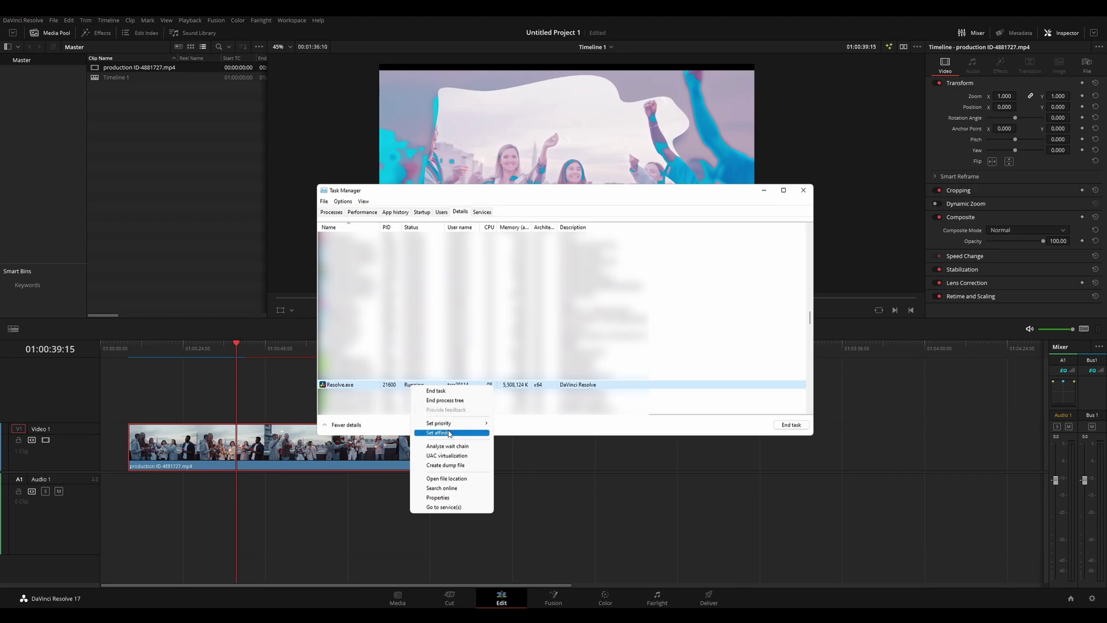
{"action": "mouse_move", "coordinate": [456, 425]}
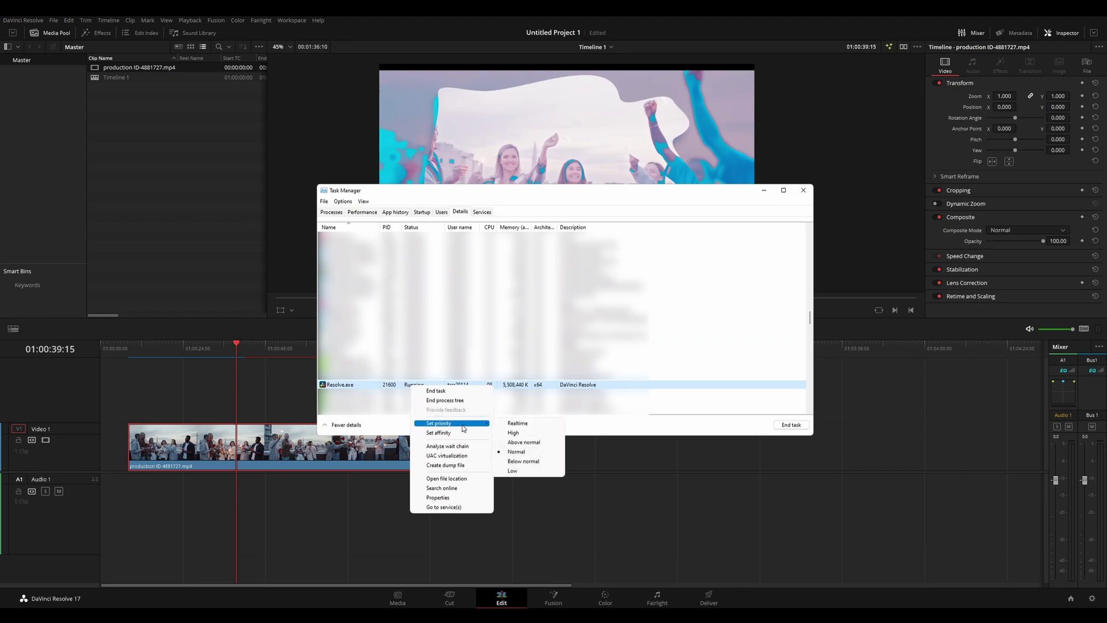
{"action": "left_click", "coordinate": [543, 429]}
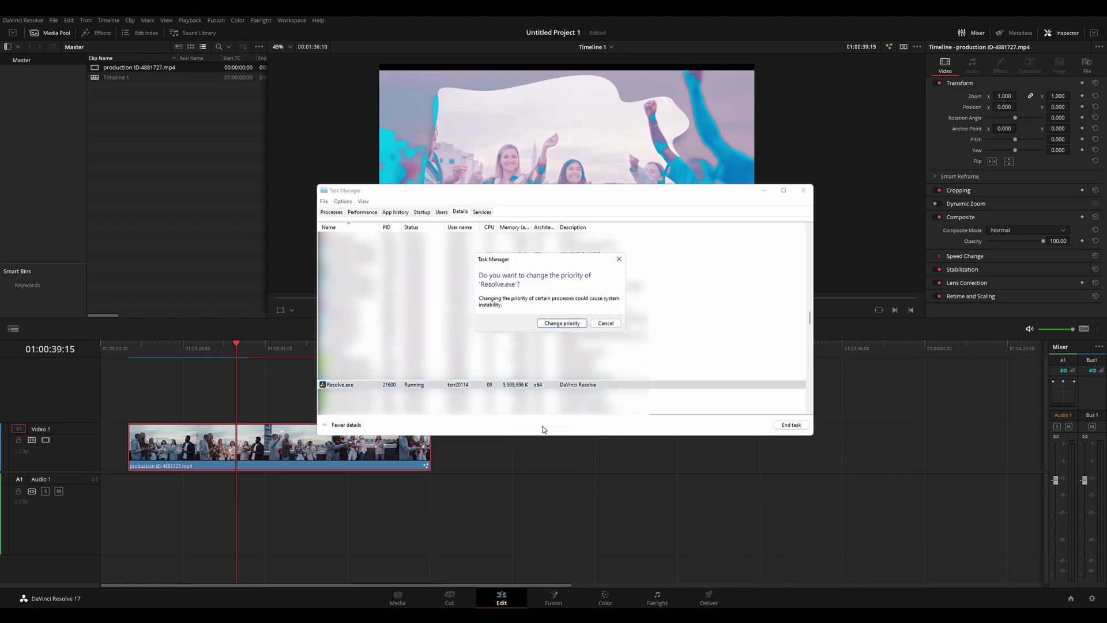
{"action": "left_click", "coordinate": [592, 324]}
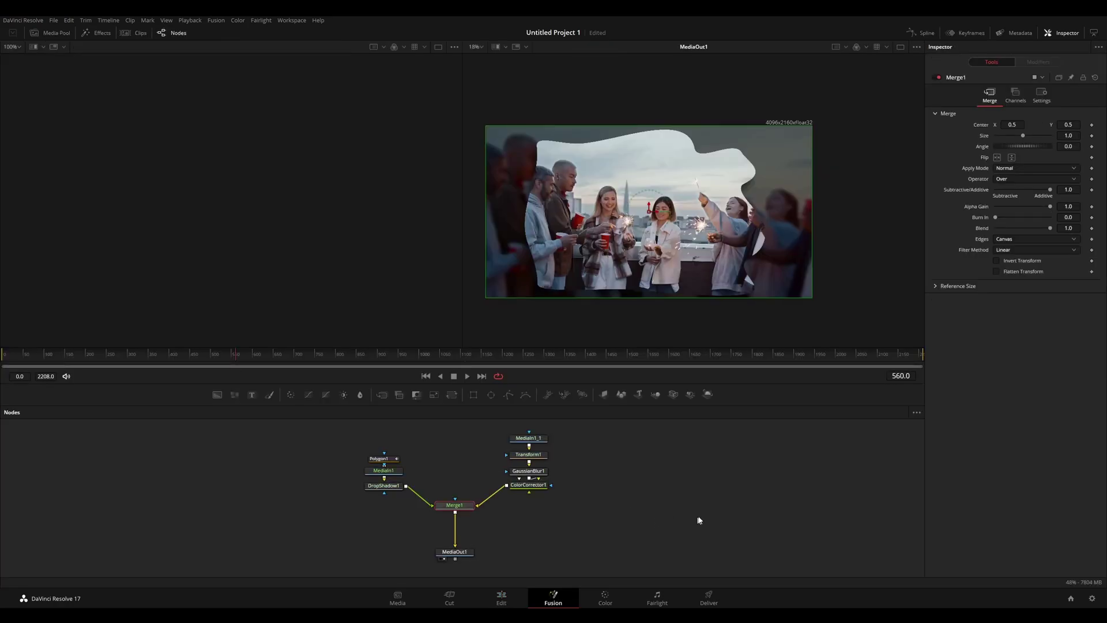
Step: Add a Resize node to the Fusion graph via the Shift+Space tool search
{"action": "key", "text": "shift+space"}
{"action": "type", "text": "cc"}
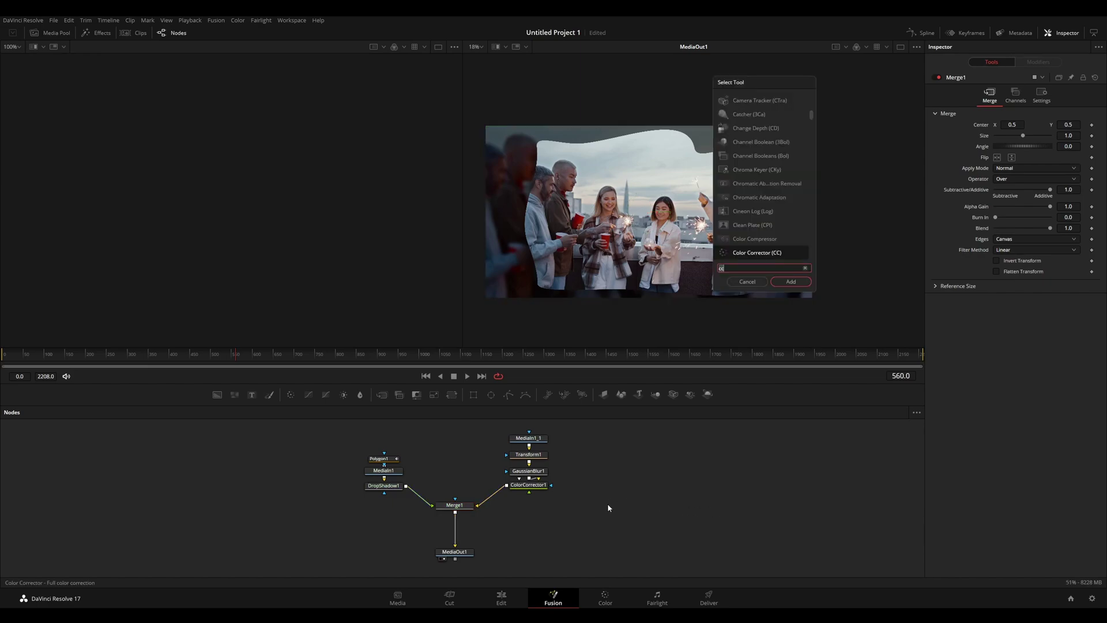
{"action": "key", "text": "BackSpace"}
{"action": "key", "text": "BackSpace"}
{"action": "type", "text": "resize"}
{"action": "key", "text": "Return"}
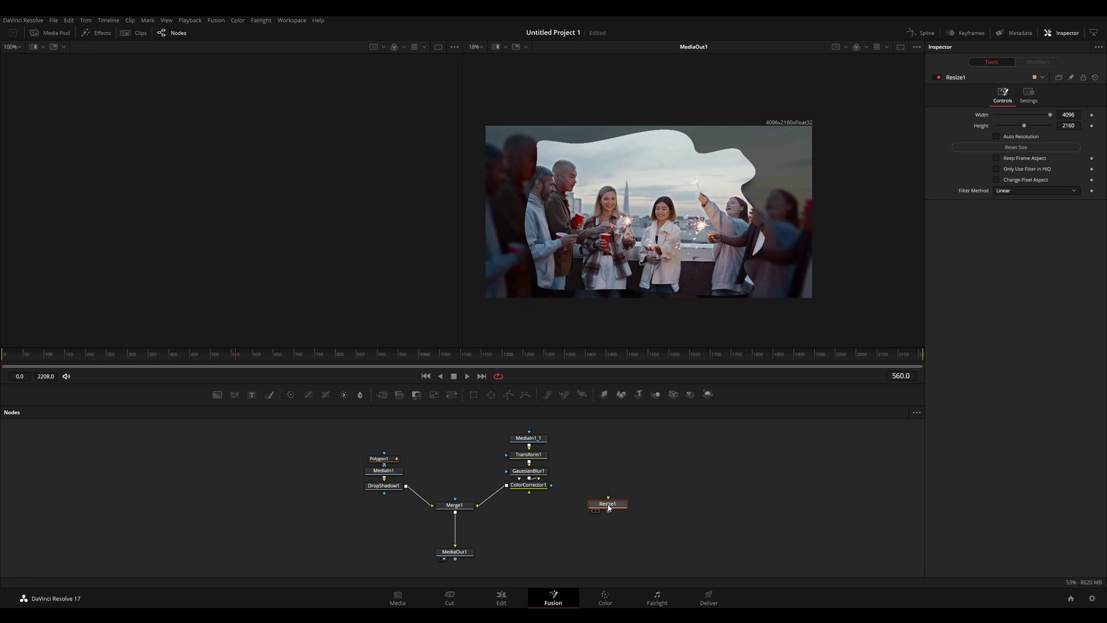
Step: Move Resize1 below ColorCorrector1, shift the upper nodes up, and pan the viewer
{"action": "left_click_drag", "start_coordinate": [609, 508], "coordinate": [545, 522]}
{"action": "left_click_drag", "start_coordinate": [636, 495], "coordinate": [550, 506]}
{"action": "left_click_drag", "start_coordinate": [454, 505], "coordinate": [454, 489]}
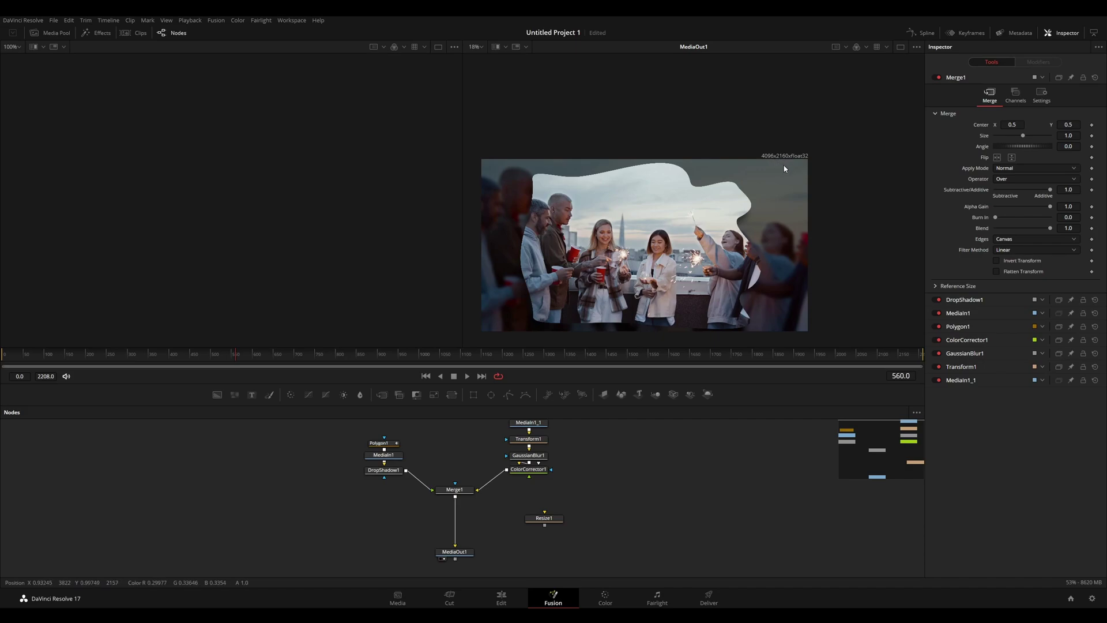
{"action": "left_click_drag", "start_coordinate": [739, 222], "coordinate": [808, 171]}
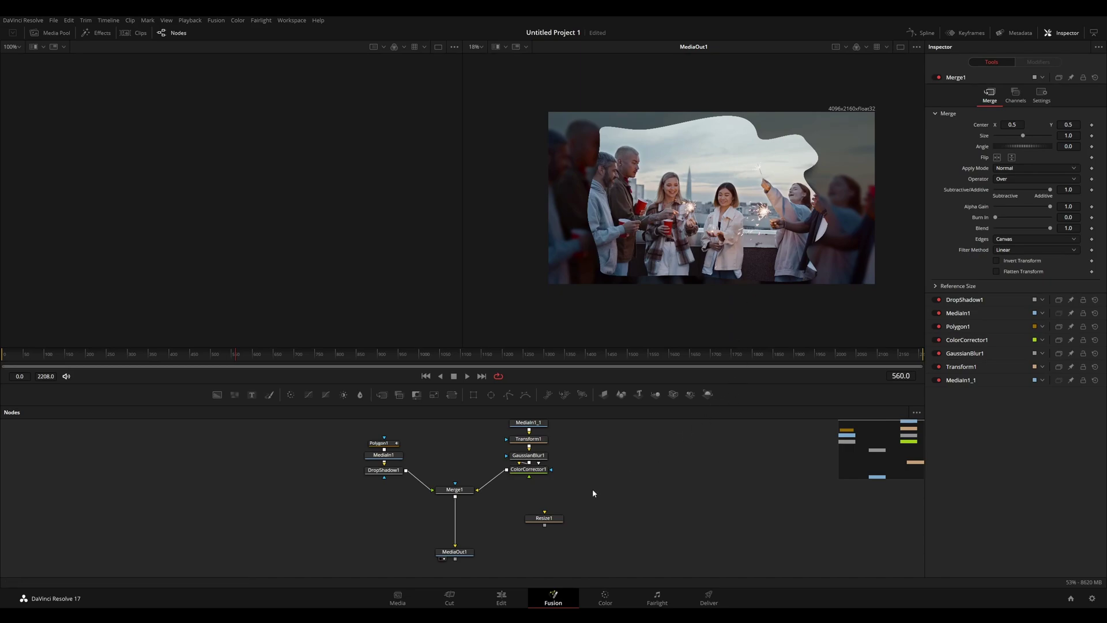
Step: Insert Resize1 between Merge1 and MediaOut1 at 646 × 341 with Keep Frame Aspect on
{"action": "left_click_drag", "start_coordinate": [551, 522], "coordinate": [457, 520]}
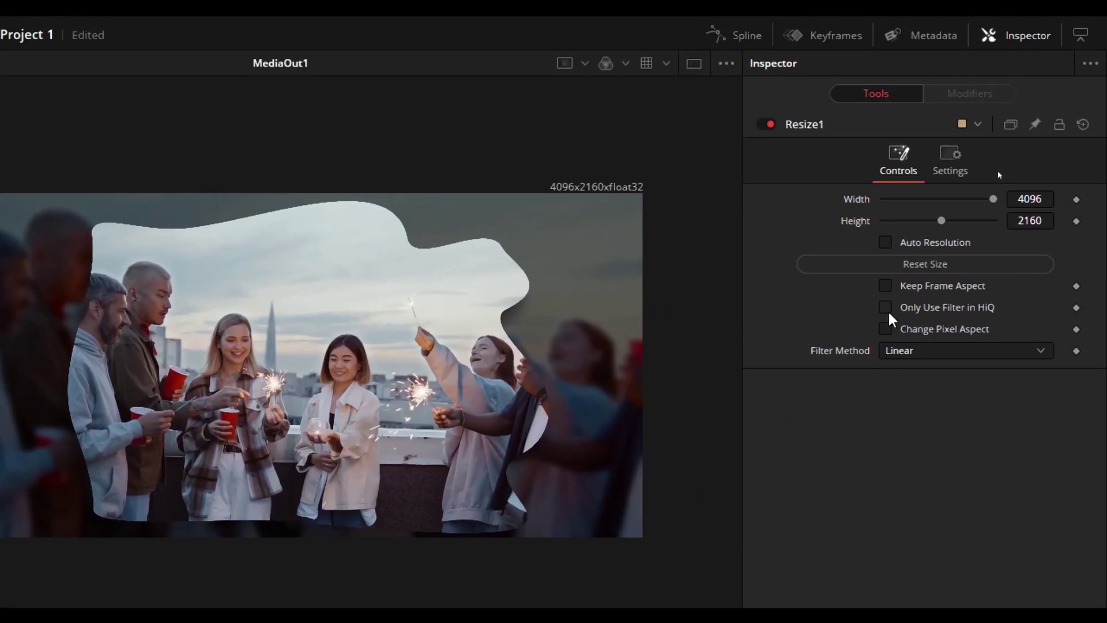
{"action": "left_click", "coordinate": [885, 286]}
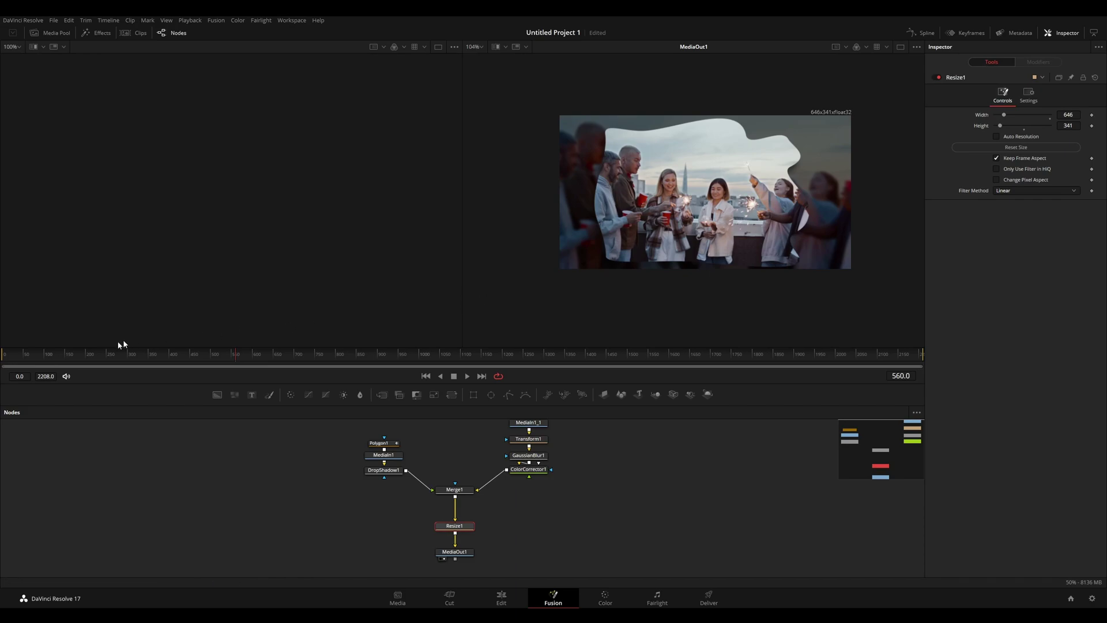
{"action": "left_click_drag", "start_coordinate": [99, 362], "coordinate": [500, 362]}
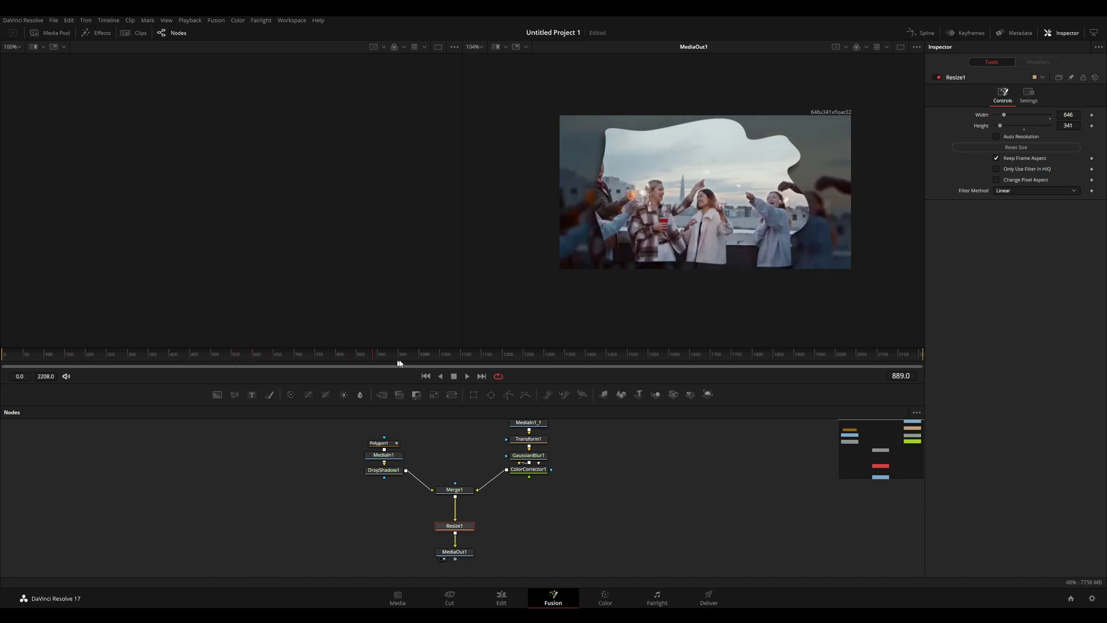
Step: At frame 1465, disable Resize1 and detach it so Merge1 feeds MediaOut1 directly
{"action": "left_click_drag", "start_coordinate": [401, 364], "coordinate": [612, 350]}
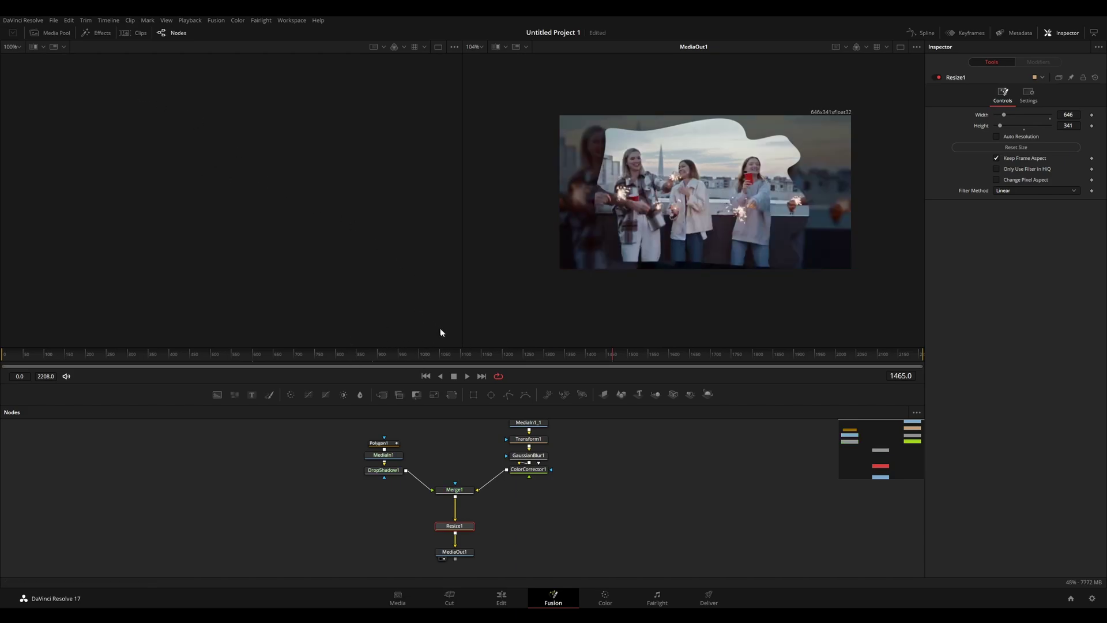
{"action": "left_click", "coordinate": [937, 77]}
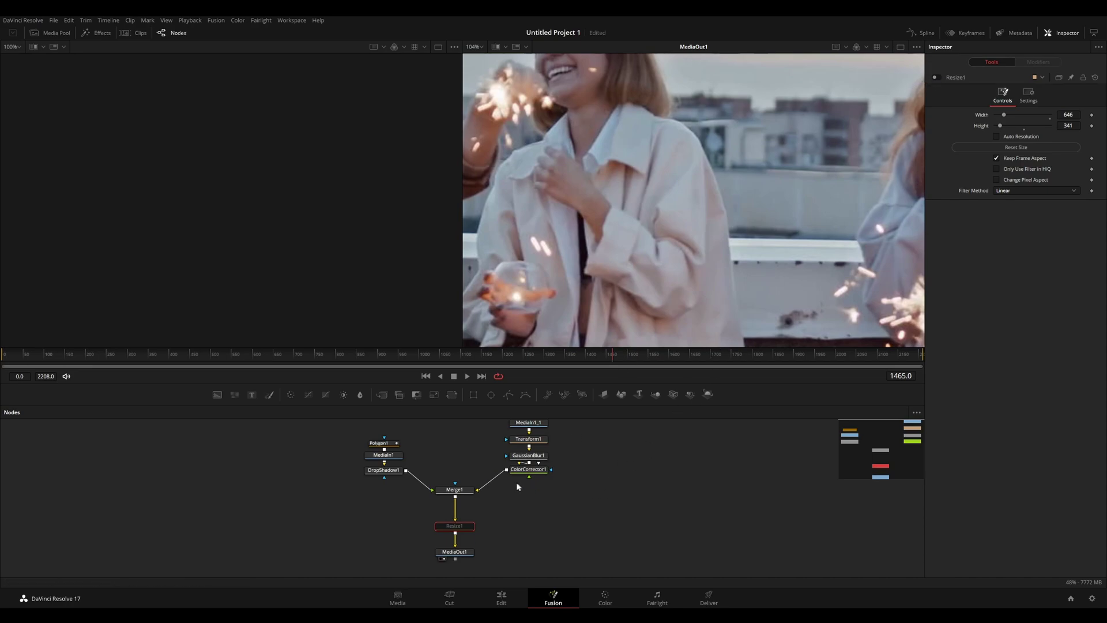
{"action": "left_click_drag", "start_coordinate": [456, 531], "coordinate": [528, 525]}
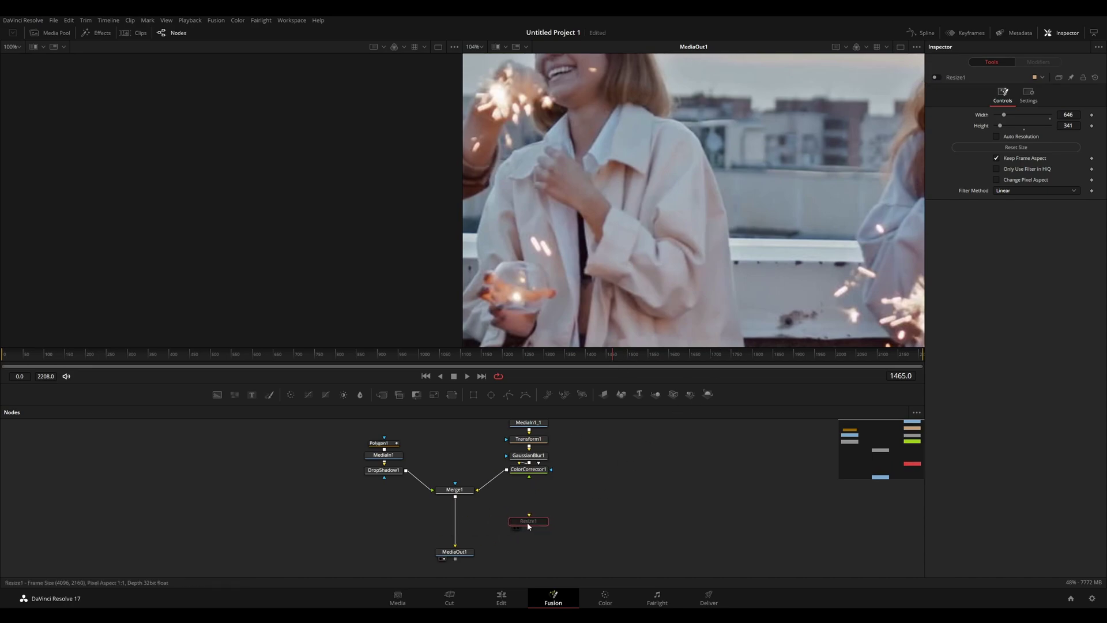